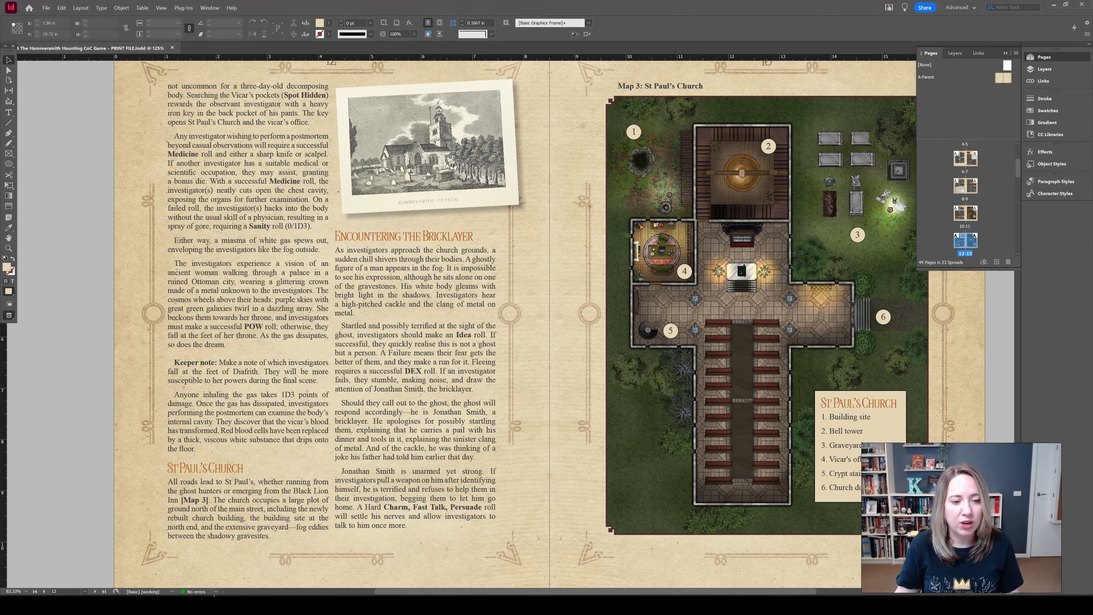
- Check the document for errors with the Preflight check using the [Basic] (working) profile
{"action": "left_click", "coordinate": [215, 591]}
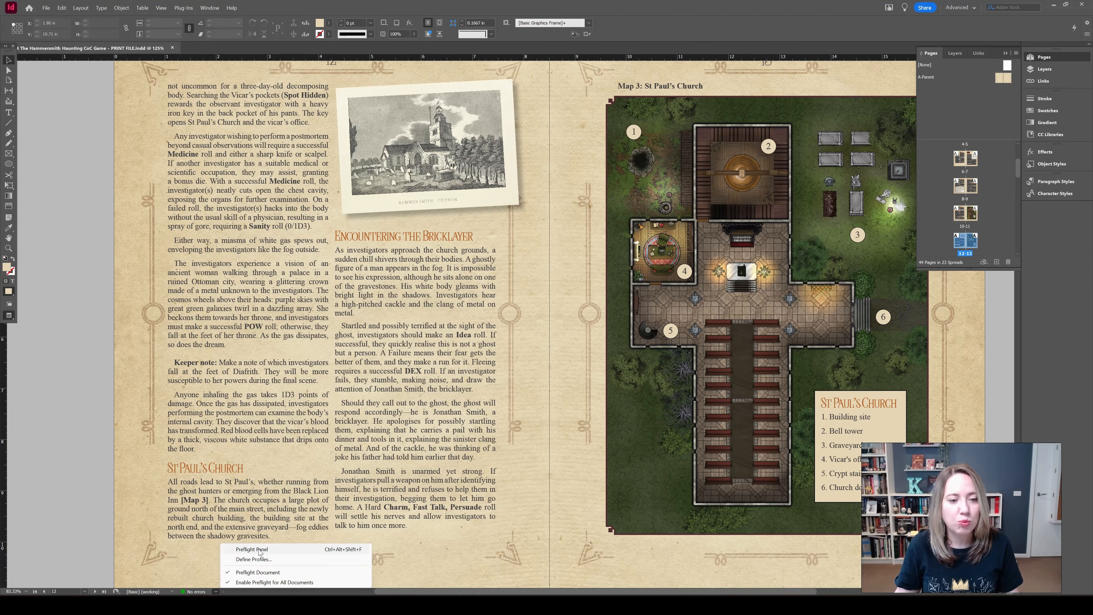
{"action": "left_click", "coordinate": [251, 549]}
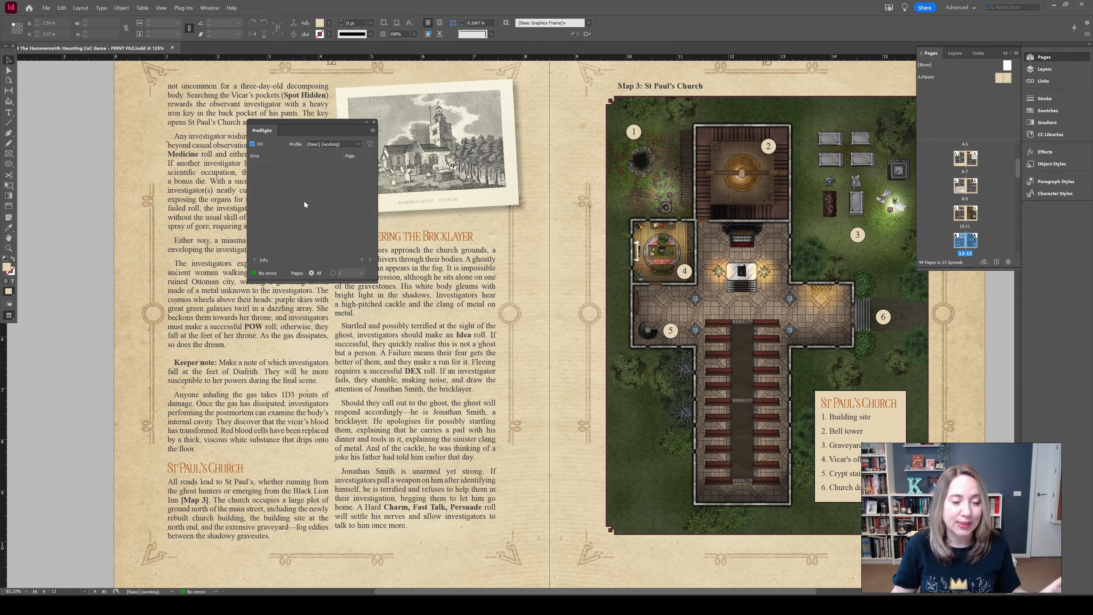
{"action": "left_click", "coordinate": [373, 121]}
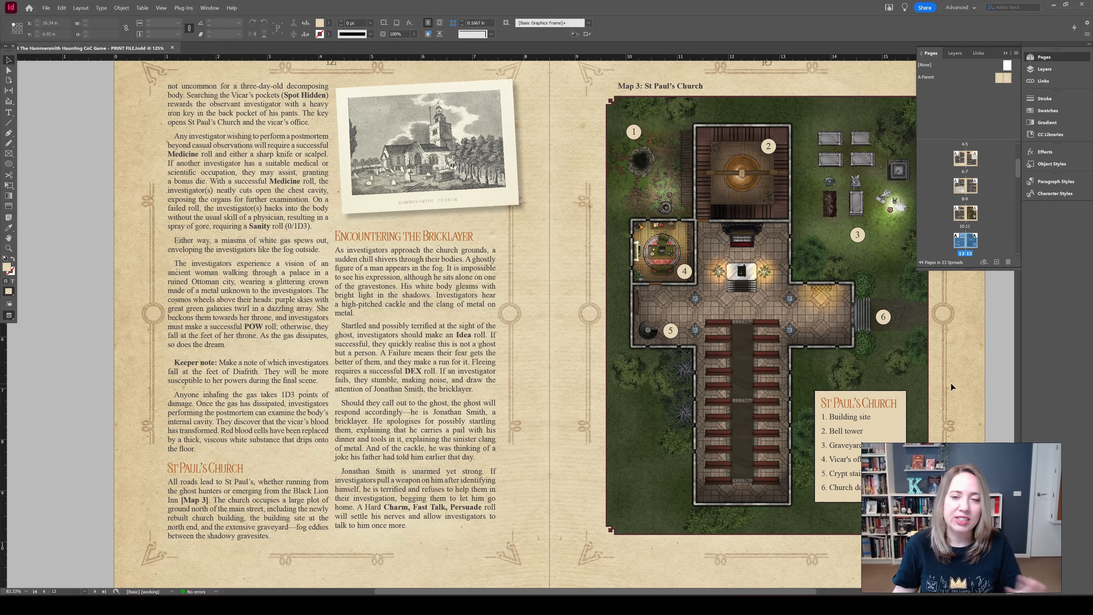
- Start an Adobe PDF (Print) export to the Layout folder as "2024 The Hammersmith Haunting CoC Game - PRINT FILE"
{"action": "left_click", "coordinate": [50, 8]}
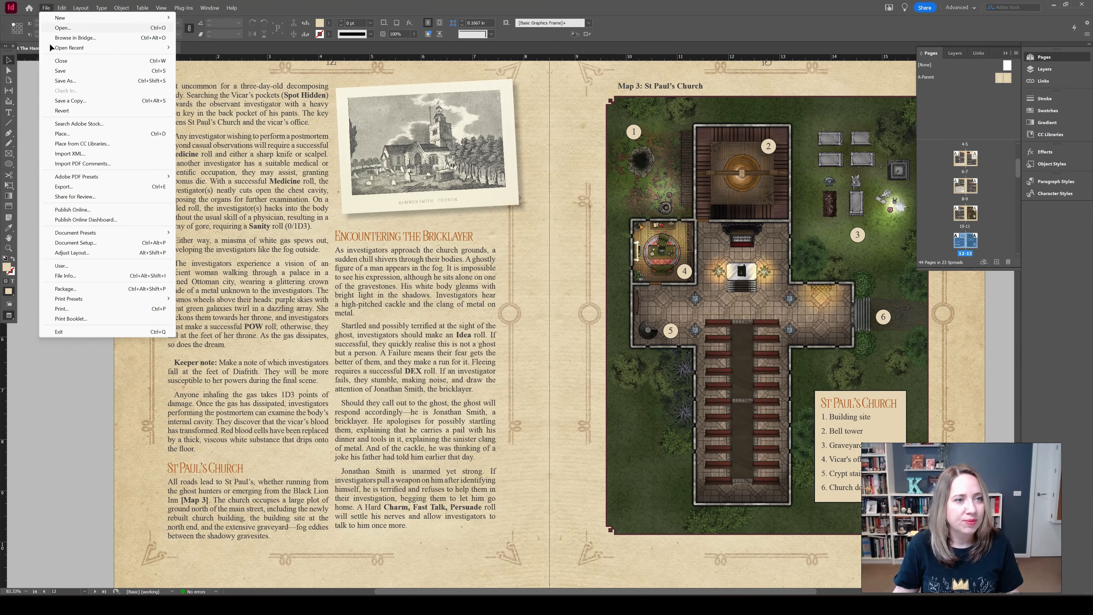
{"action": "left_click", "coordinate": [64, 187]}
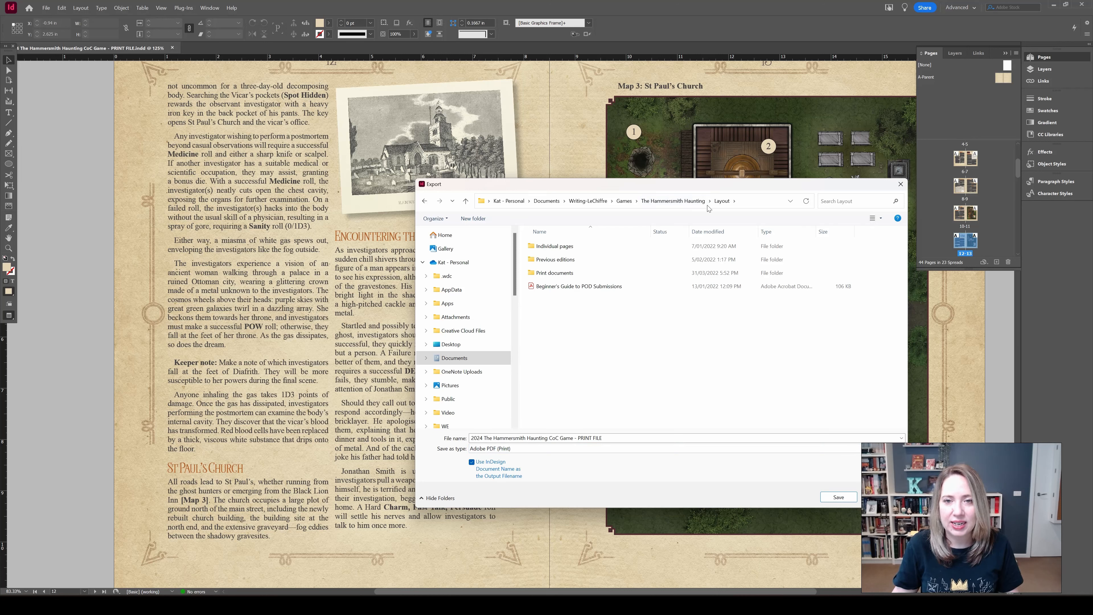
{"action": "left_click", "coordinate": [607, 439]}
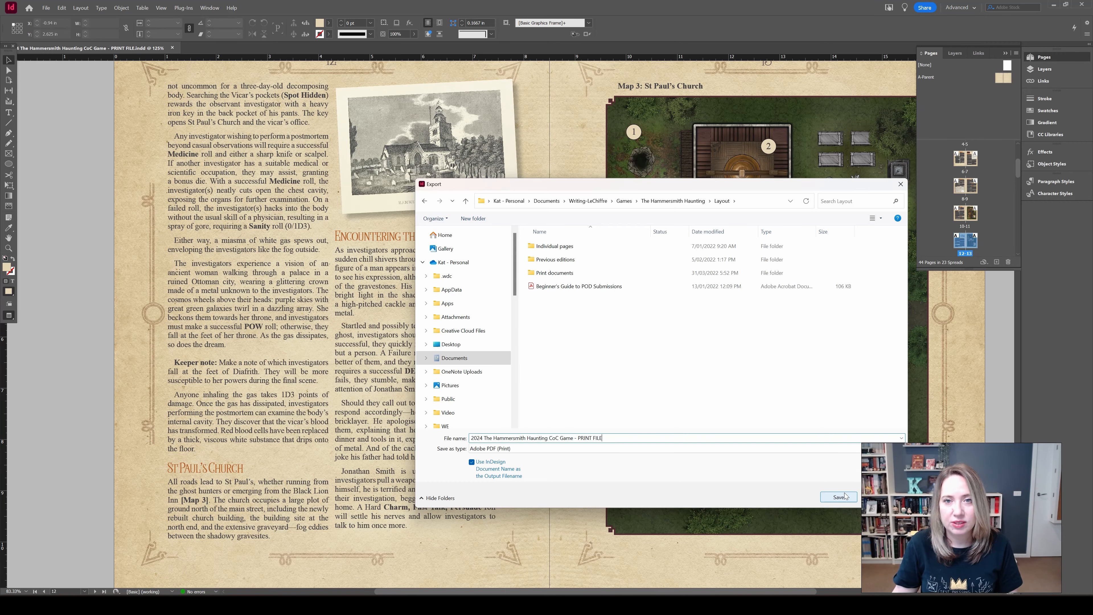
{"action": "left_click", "coordinate": [844, 496]}
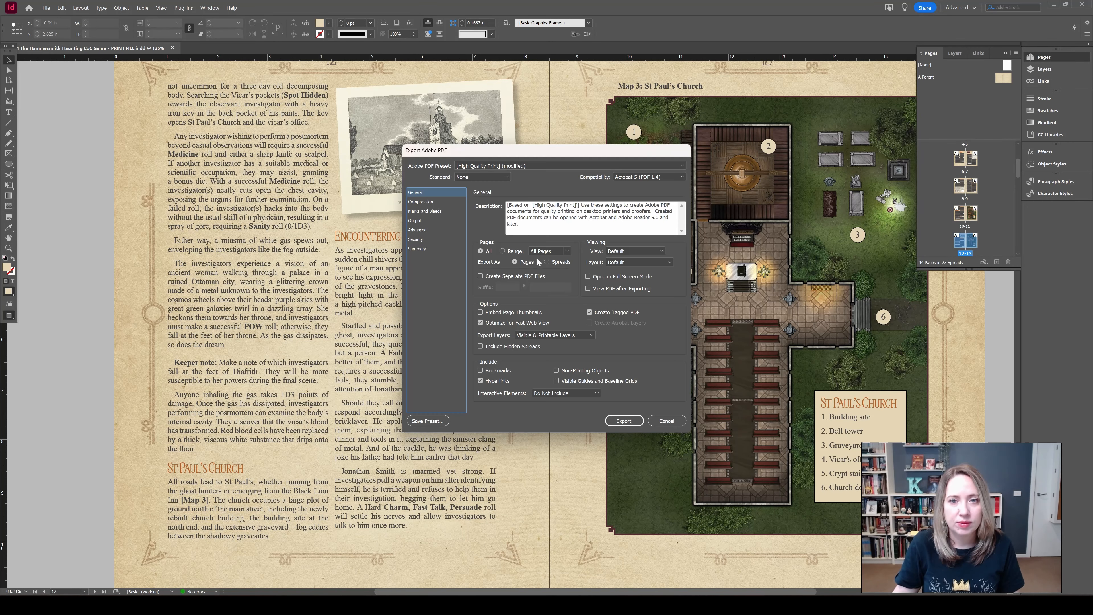
- Export the PDF with the High Quality Print preset and hyperlinks included
{"action": "left_click", "coordinate": [546, 165]}
{"action": "left_click", "coordinate": [537, 174]}
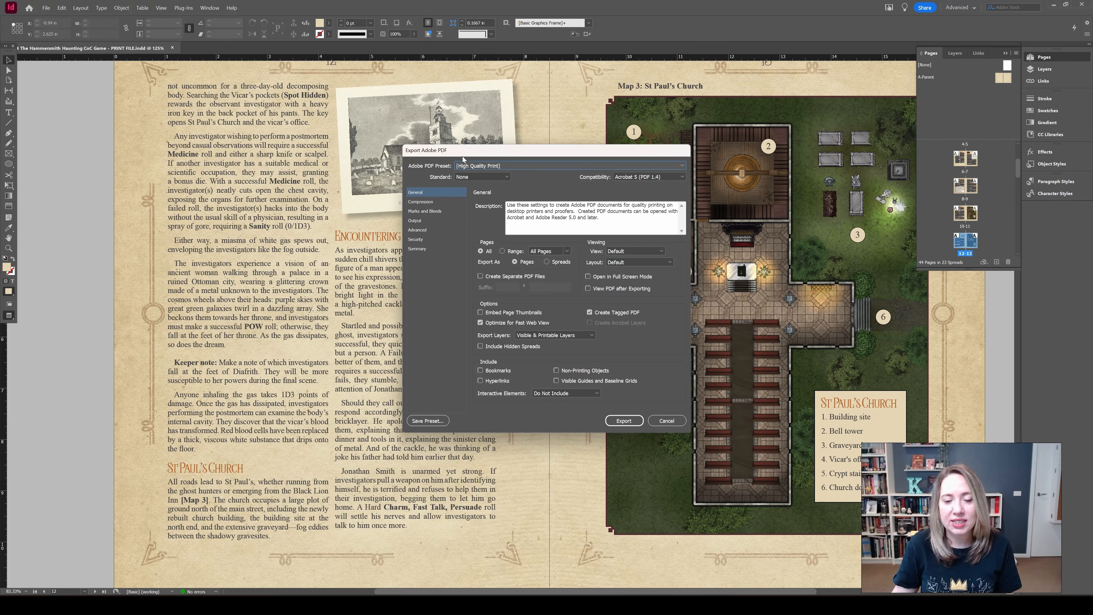
{"action": "left_click", "coordinate": [489, 382]}
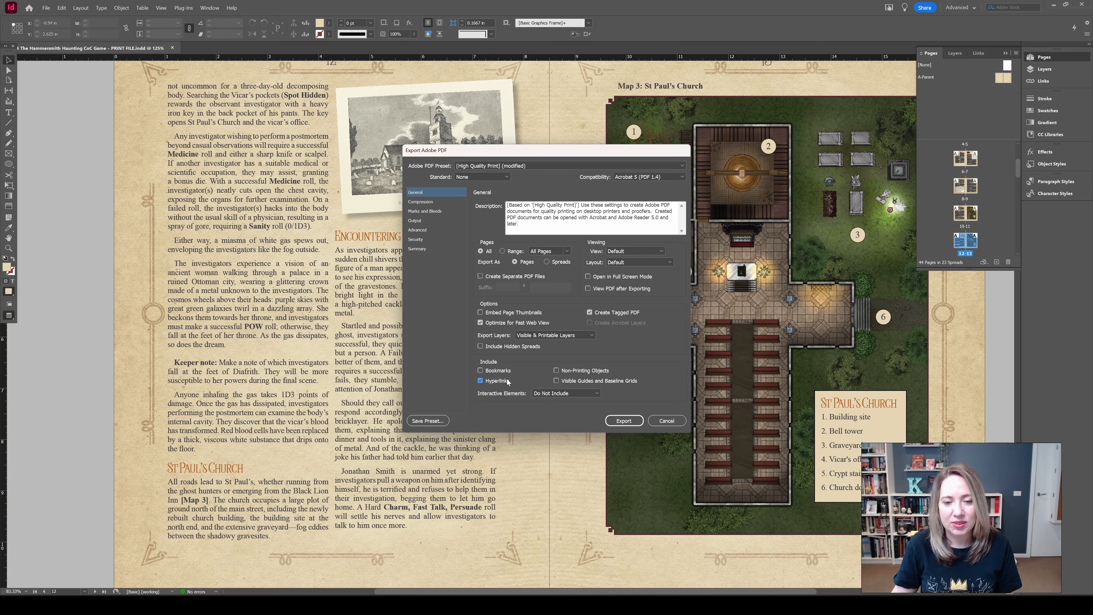
{"action": "left_click", "coordinate": [625, 422]}
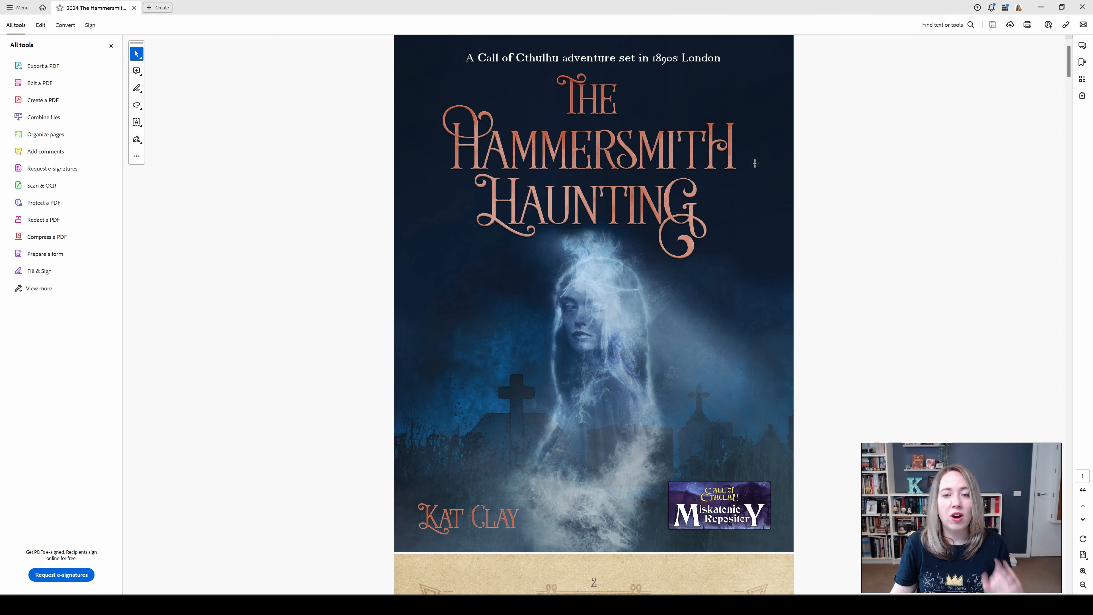
- In Acrobat, search for "page labels" and open the Page Labels tool for the exported PDF
{"action": "scroll", "coordinate": [820, 247], "scroll_direction": "down", "scroll_amount": 10}
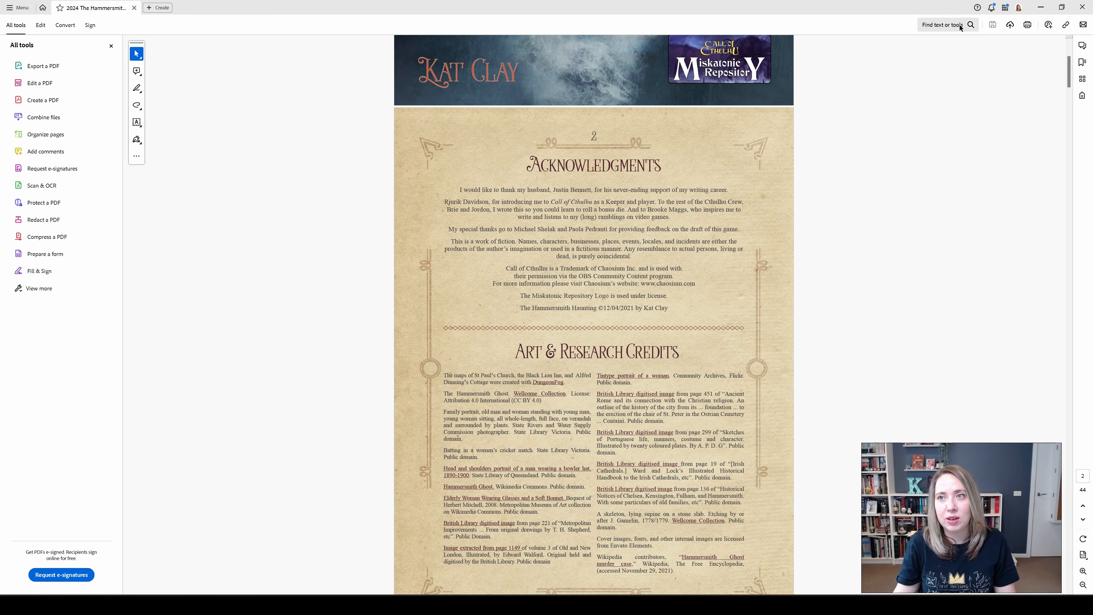
{"action": "left_click", "coordinate": [970, 27]}
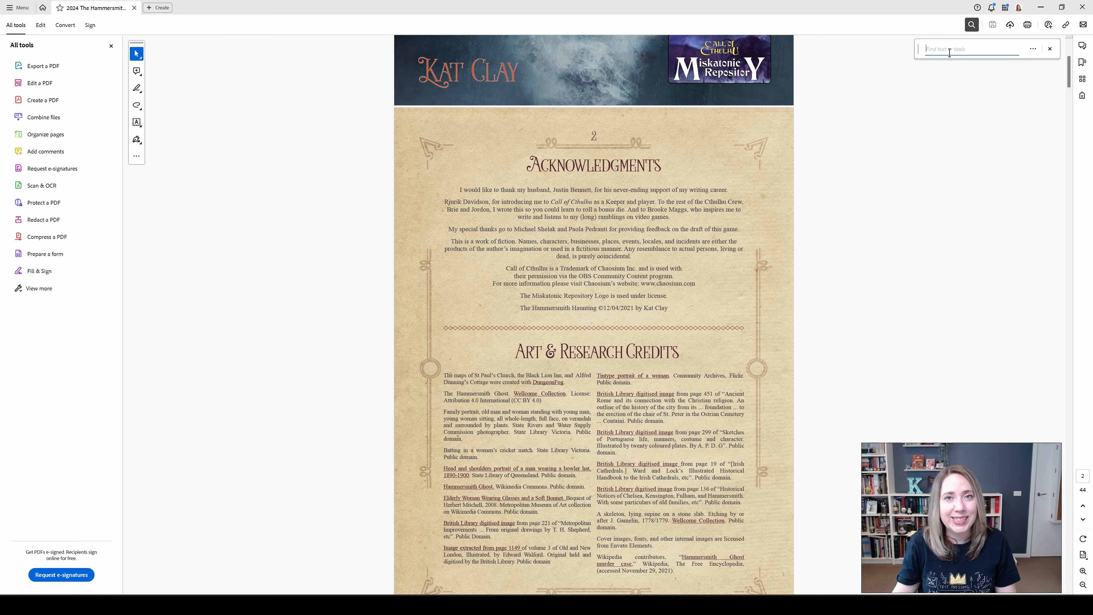
{"action": "type", "text": "page label"}
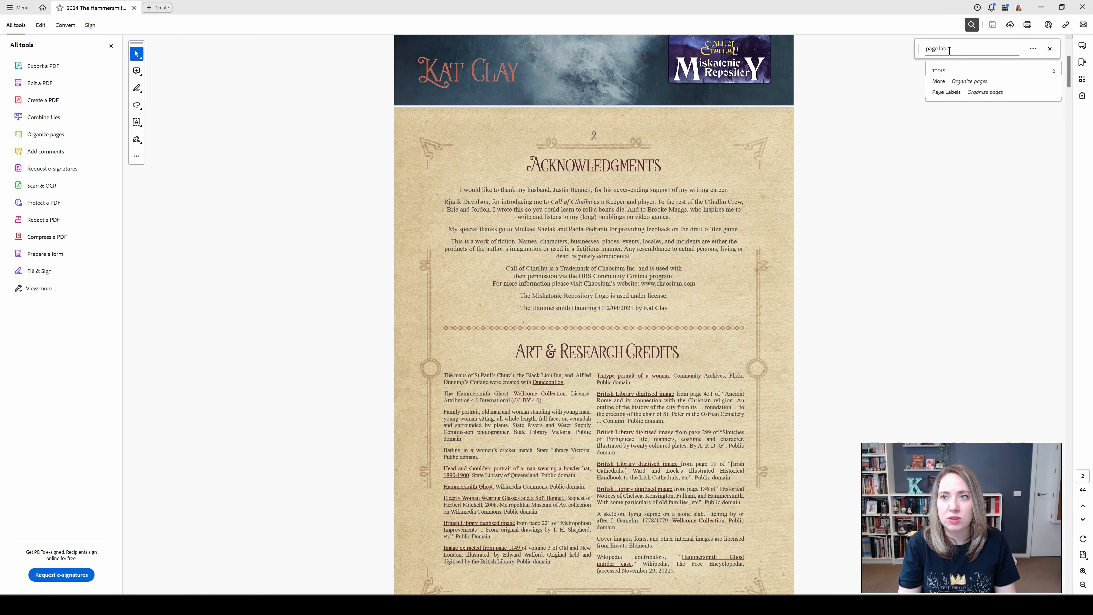
{"action": "type", "text": "s"}
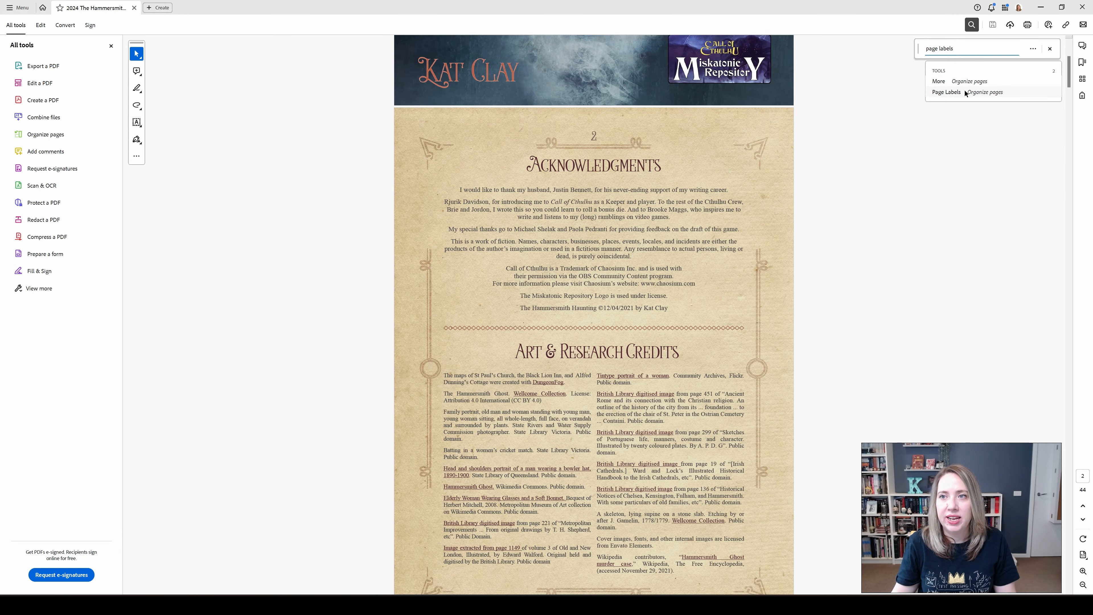
{"action": "left_click", "coordinate": [951, 91]}
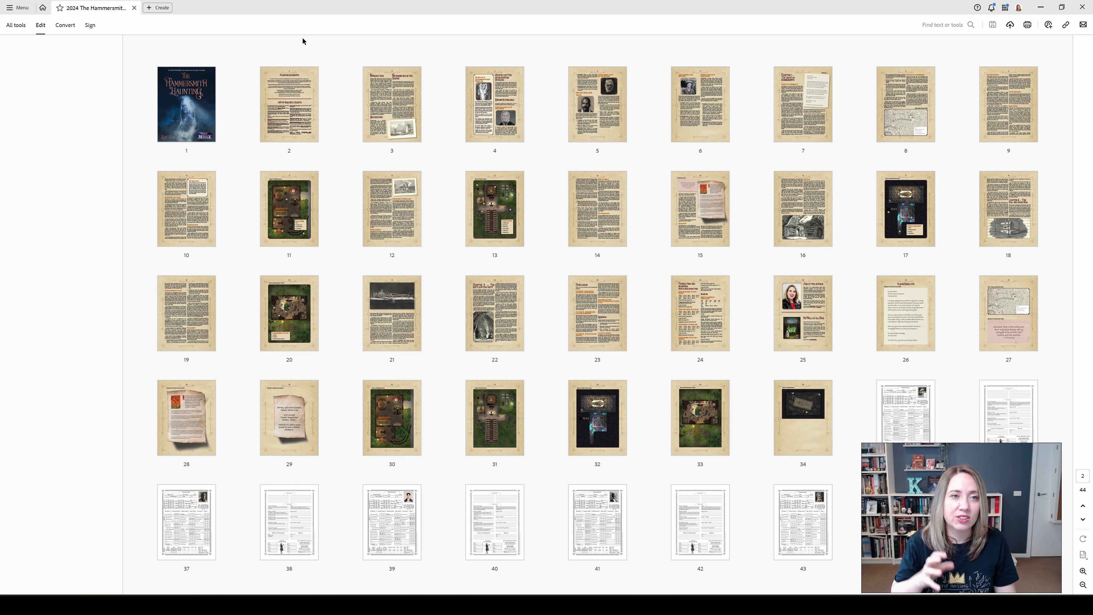
- Give the cover page its own numbering section with the uppercase Roman style I, II, III
{"action": "mouse_move", "coordinate": [185, 111]}
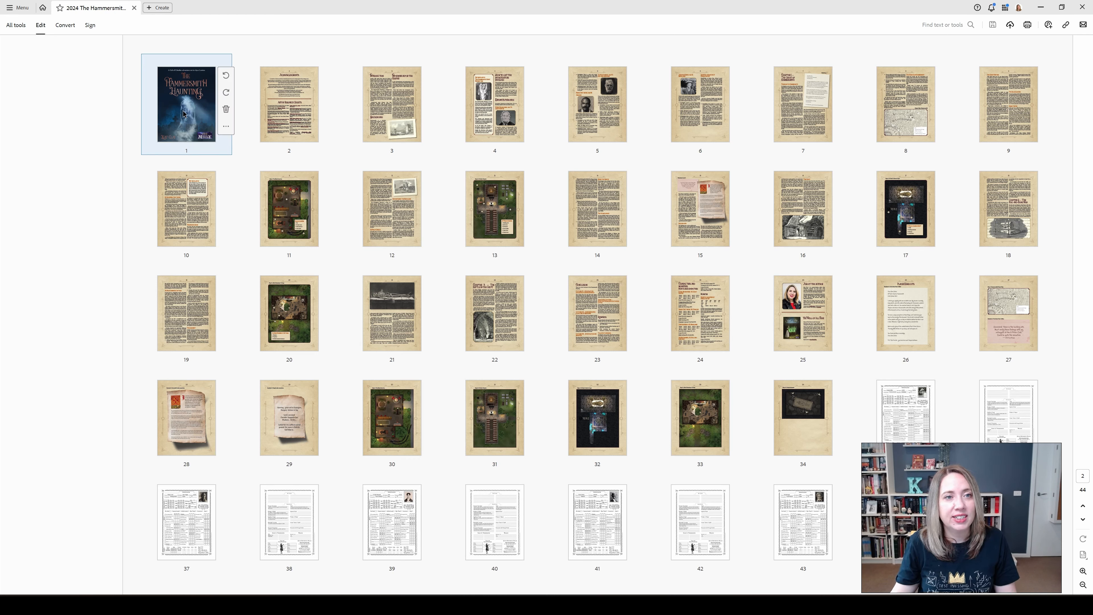
{"action": "right_click", "coordinate": [184, 113]}
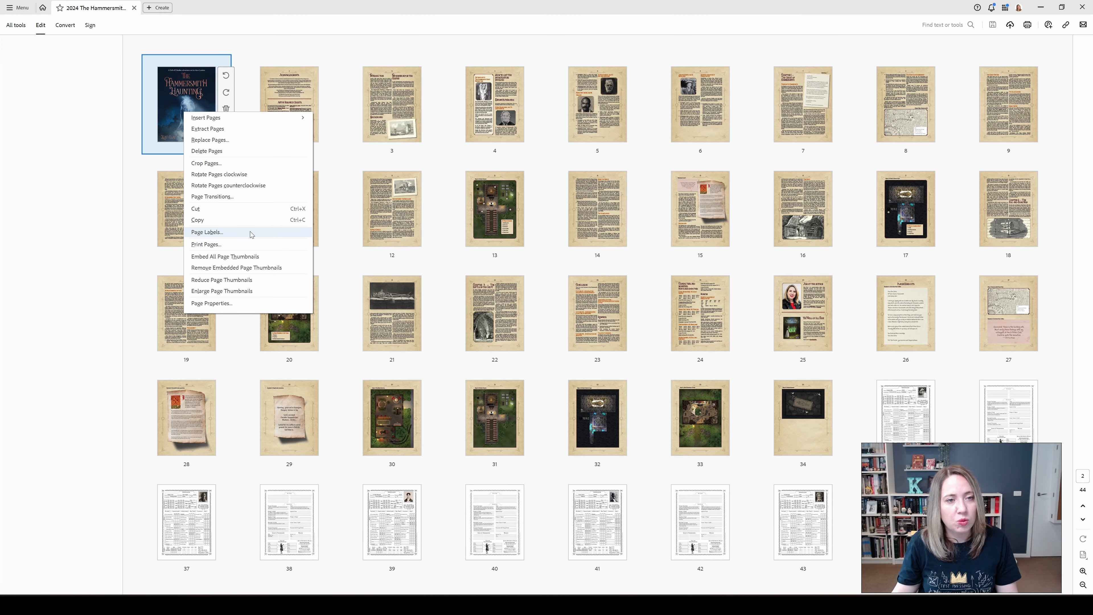
{"action": "left_click", "coordinate": [251, 234]}
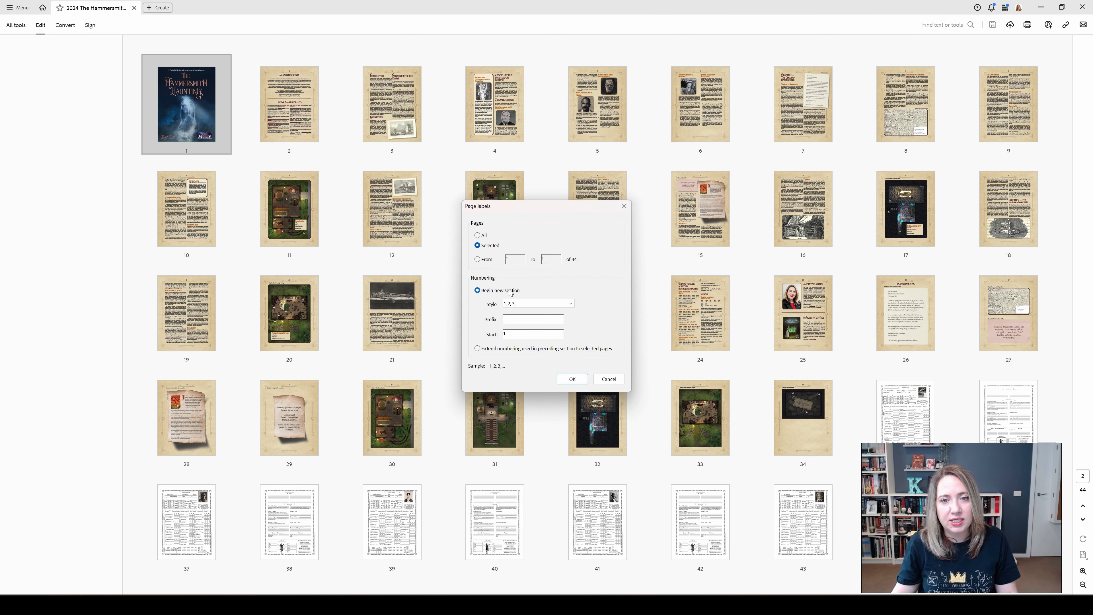
{"action": "left_click", "coordinate": [518, 303]}
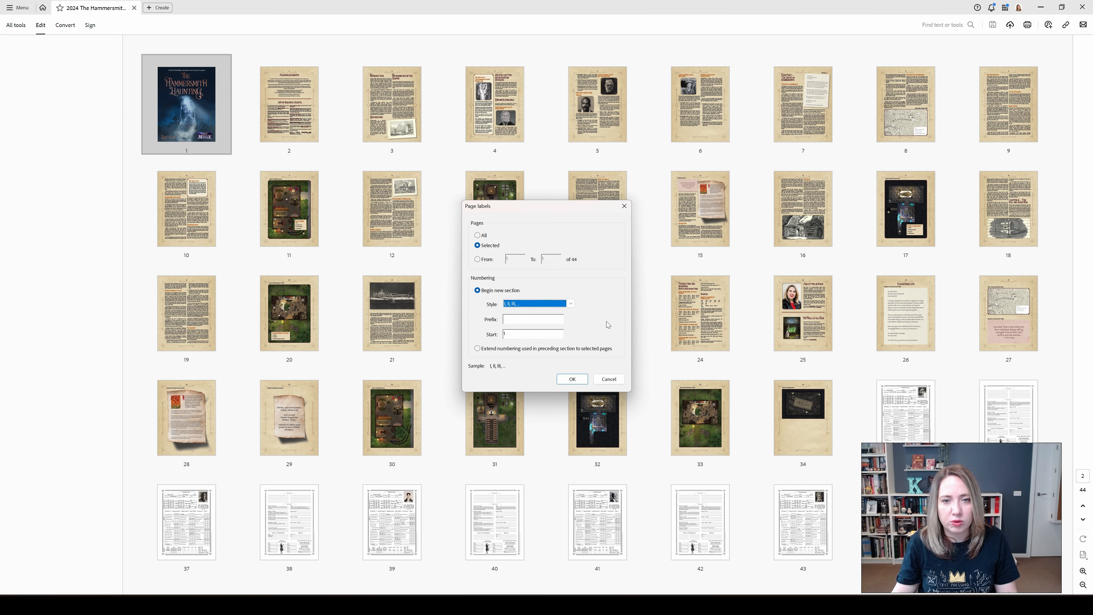
{"action": "left_click", "coordinate": [572, 379]}
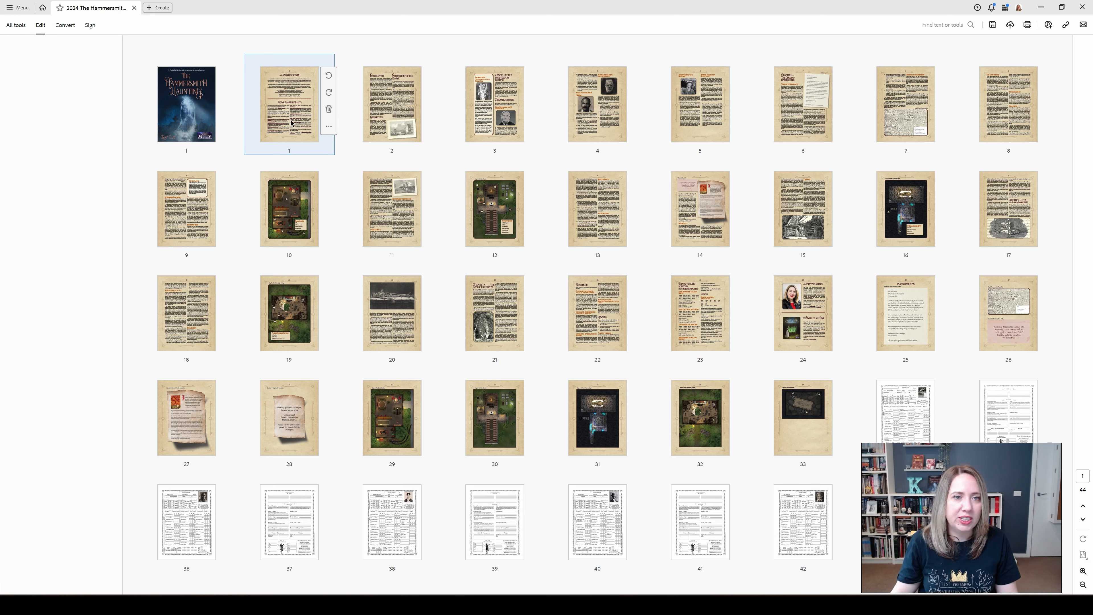
{"action": "left_click", "coordinate": [289, 154]}
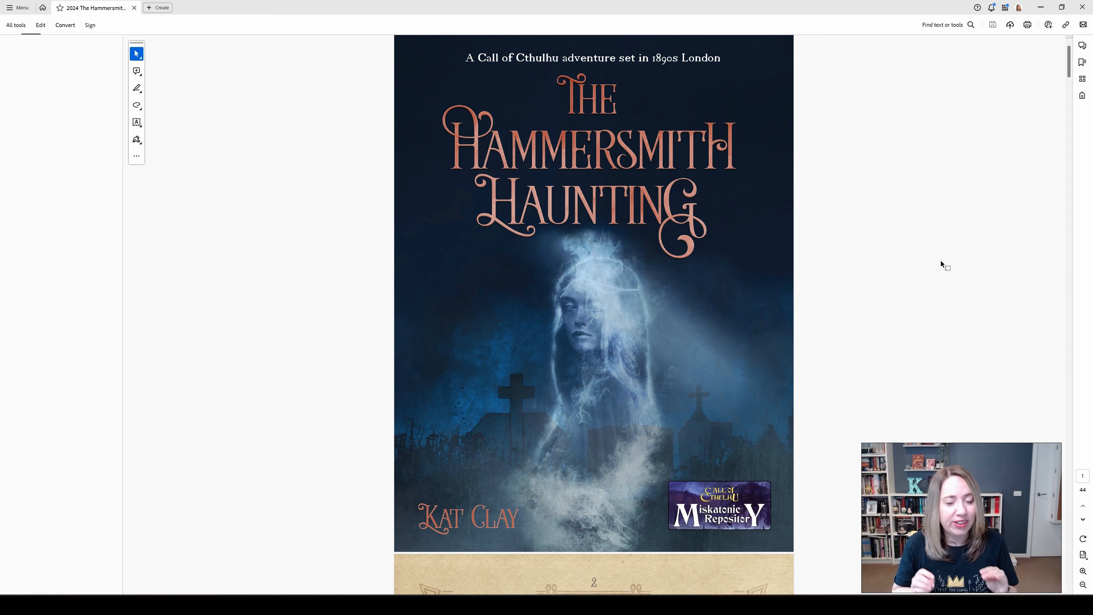
- Search the tools for "preflight" and open Preflight
{"action": "left_click", "coordinate": [967, 26]}
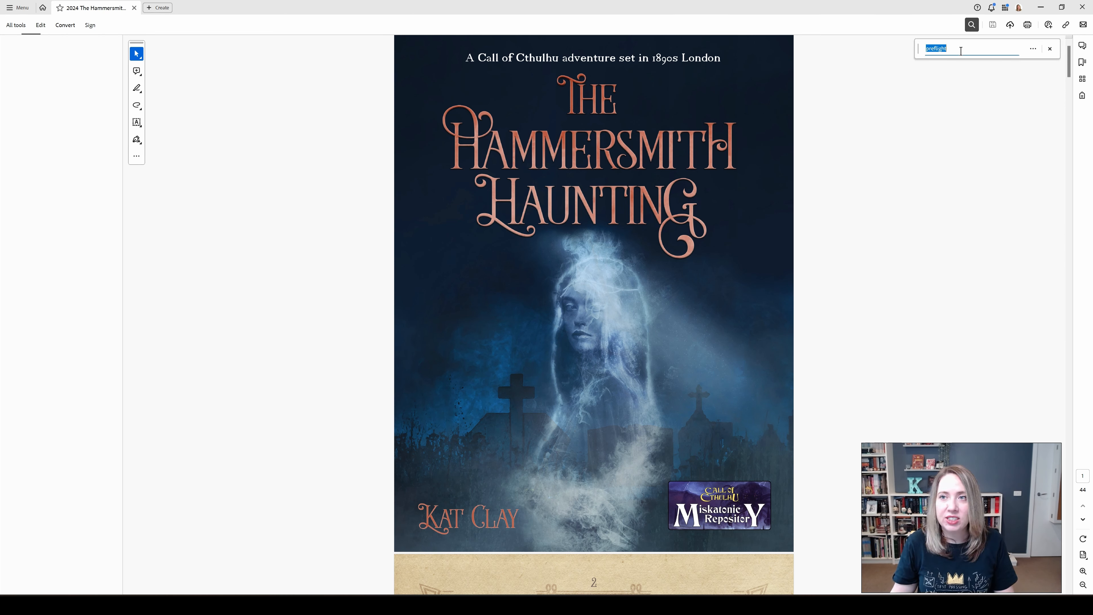
{"action": "type", "text": "preflight"}
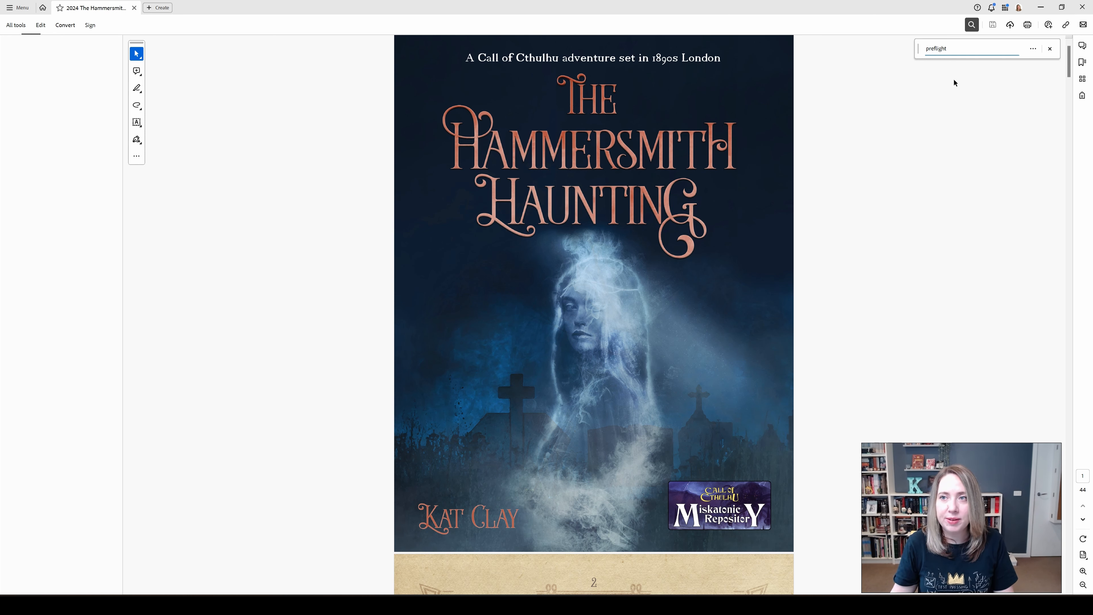
{"action": "left_click", "coordinate": [942, 82]}
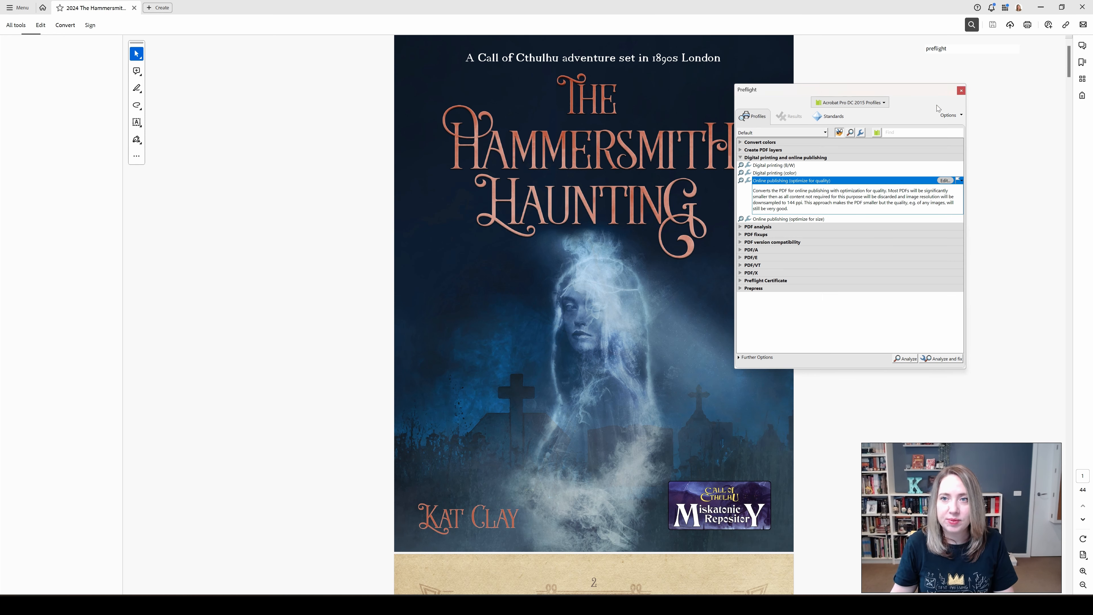
- Switch the Preflight library to Essentials and back to Acrobat Pro DC 2015 Profiles
{"action": "left_click", "coordinate": [884, 104]}
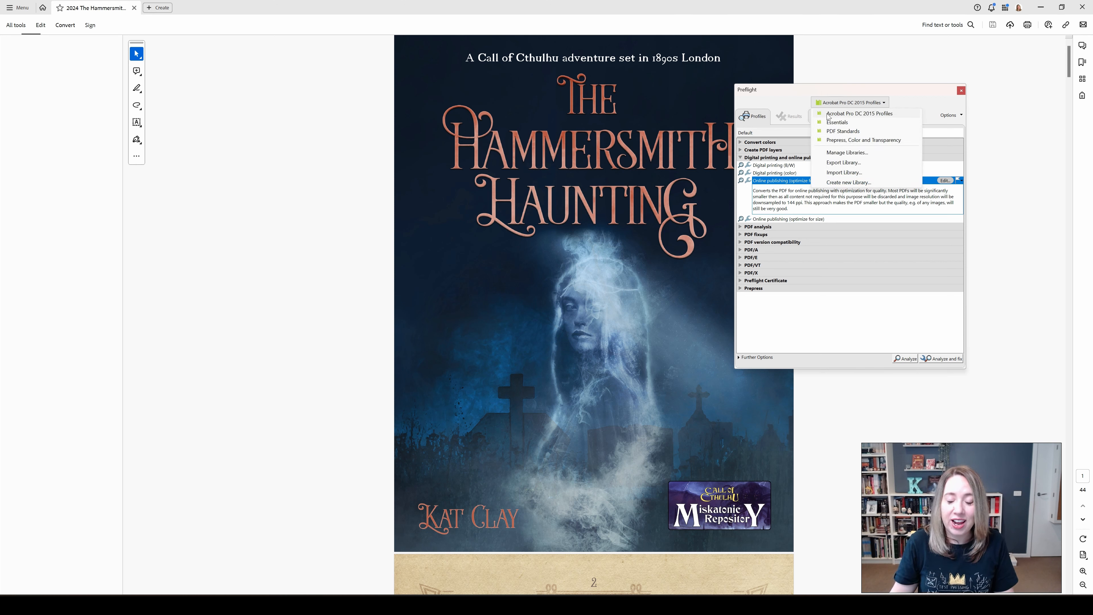
{"action": "left_click", "coordinate": [839, 125]}
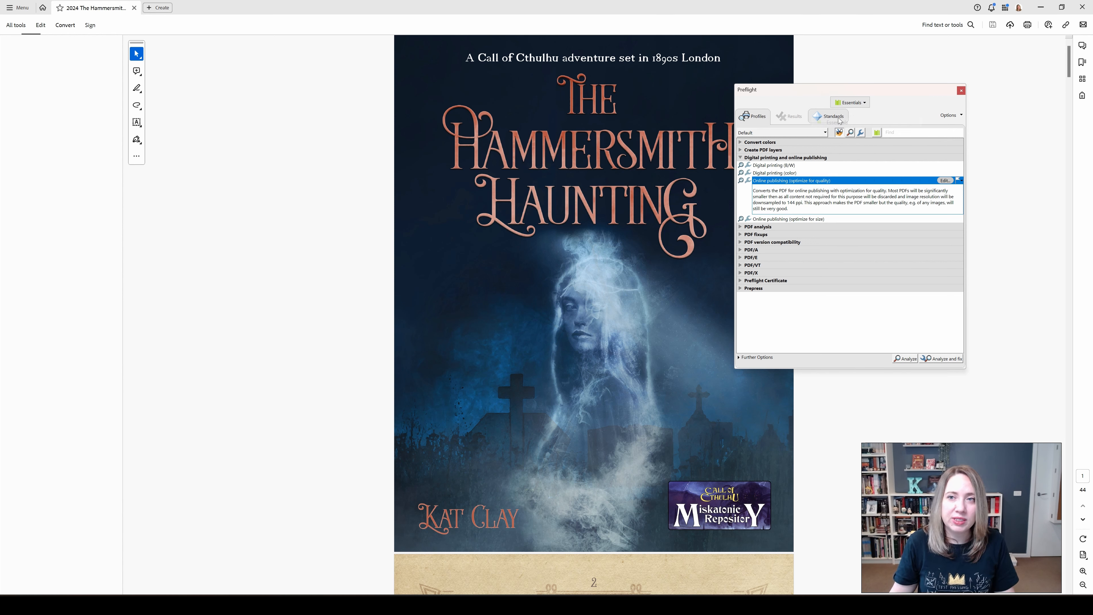
{"action": "left_click", "coordinate": [862, 106]}
{"action": "left_click", "coordinate": [871, 104]}
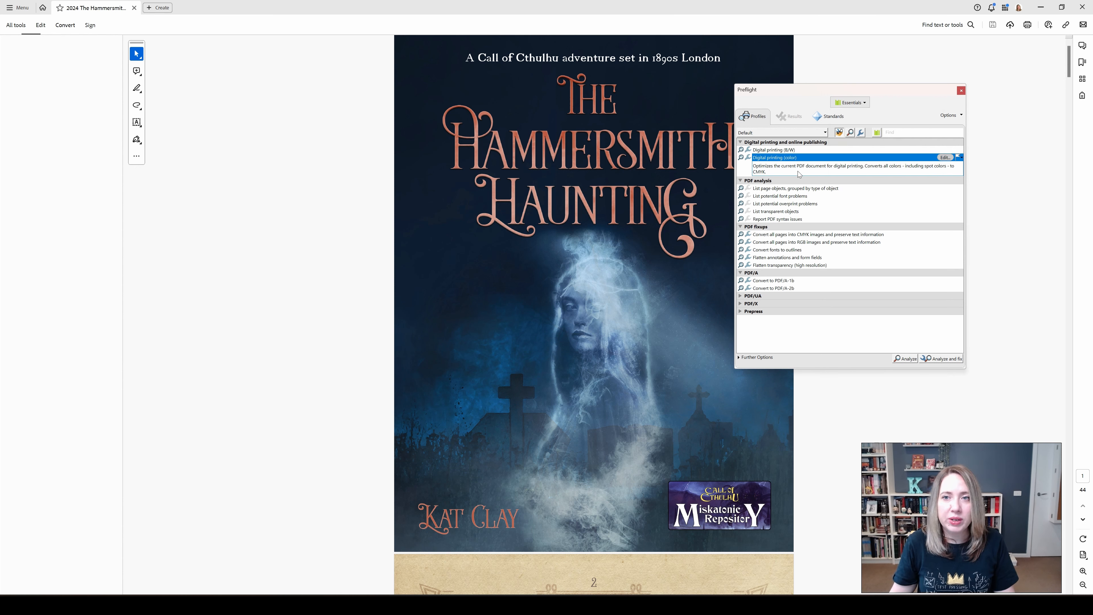
{"action": "left_click", "coordinate": [855, 102]}
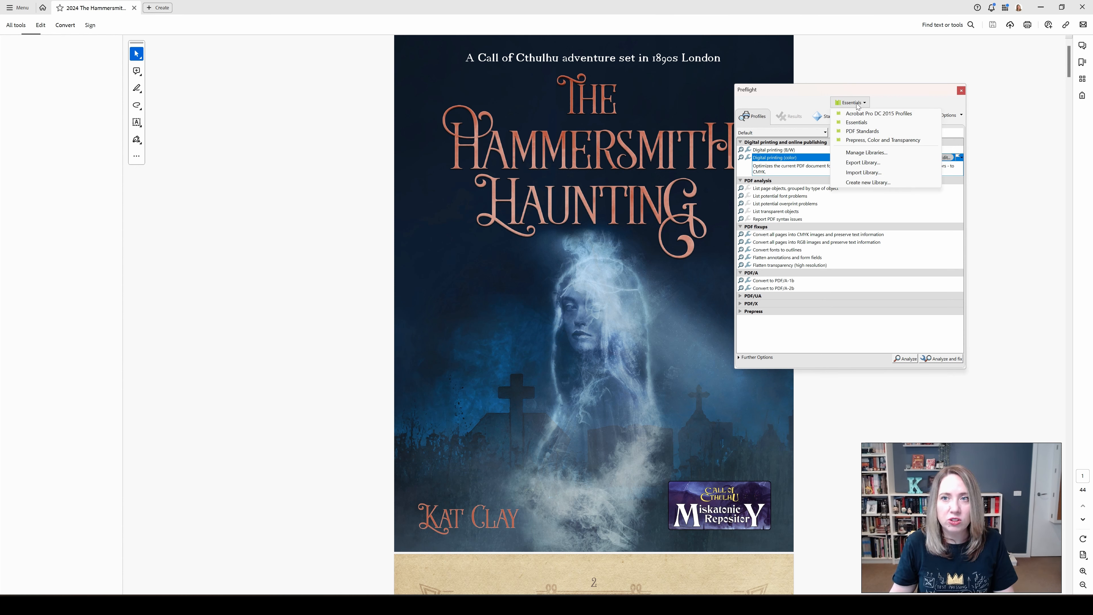
{"action": "left_click", "coordinate": [871, 114]}
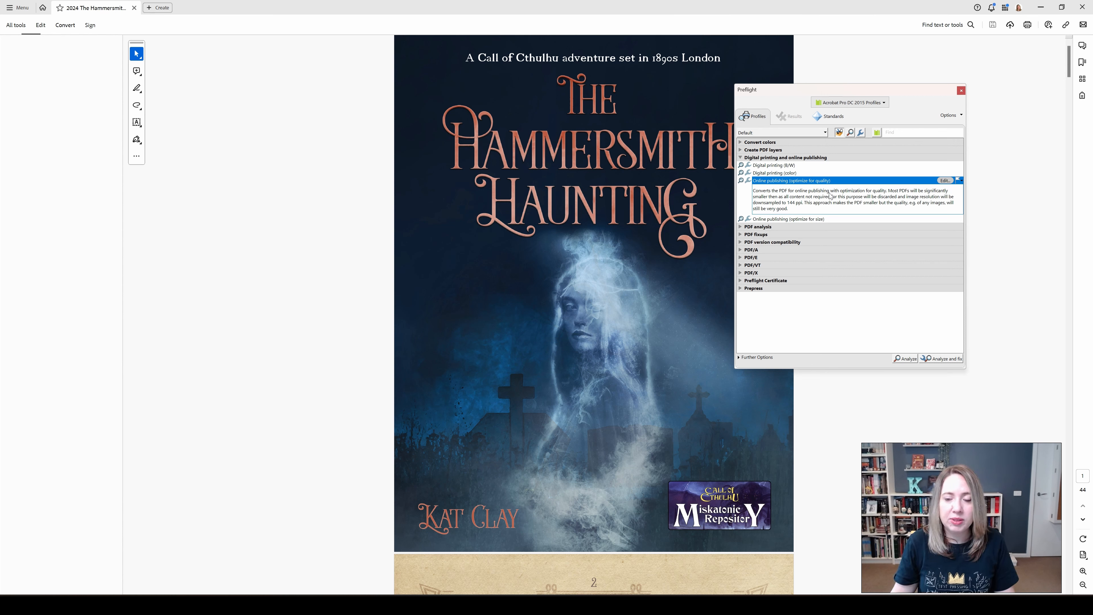
- Analyze and fix the PDF with the Online publishing (optimize for quality) profile, save it as The-Hammersmith-Haunting-v3, and close Preflight
{"action": "left_click", "coordinate": [942, 359]}
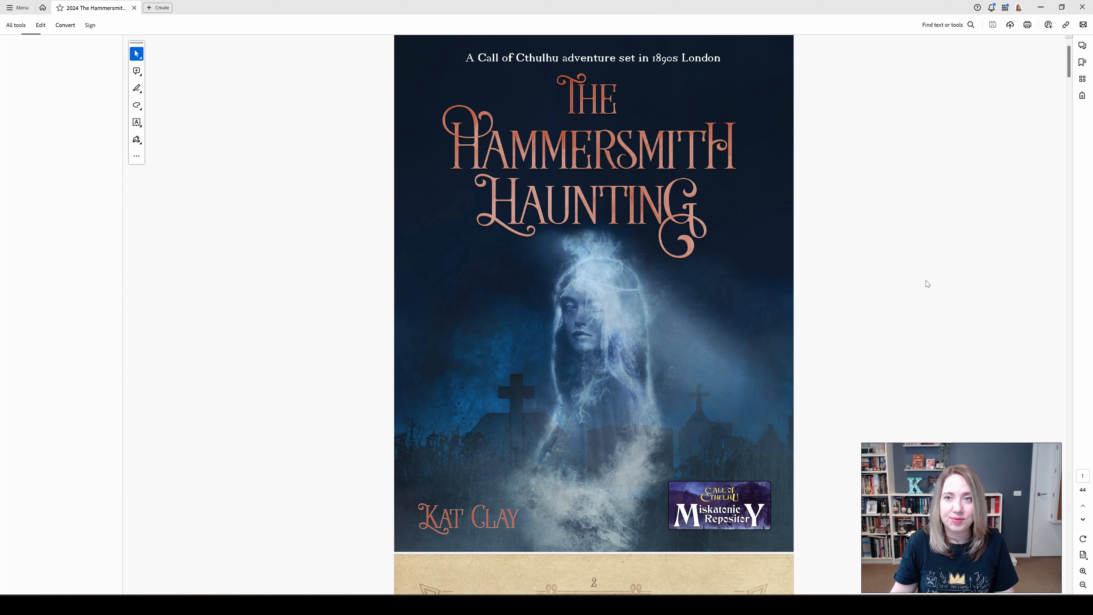
{"action": "left_click", "coordinate": [168, 136]}
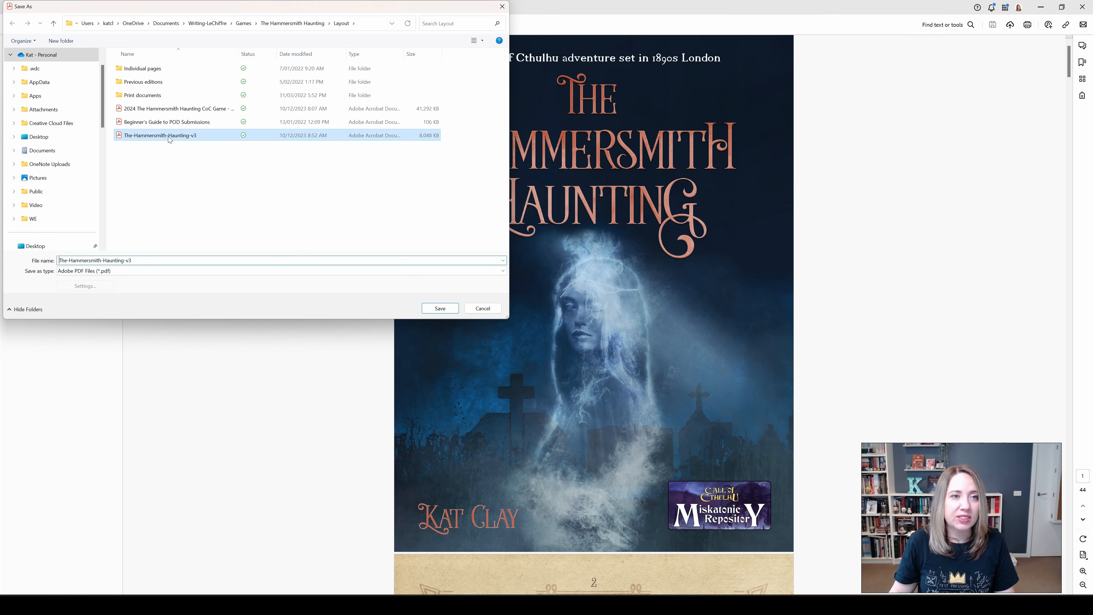
{"action": "left_click", "coordinate": [164, 261]}
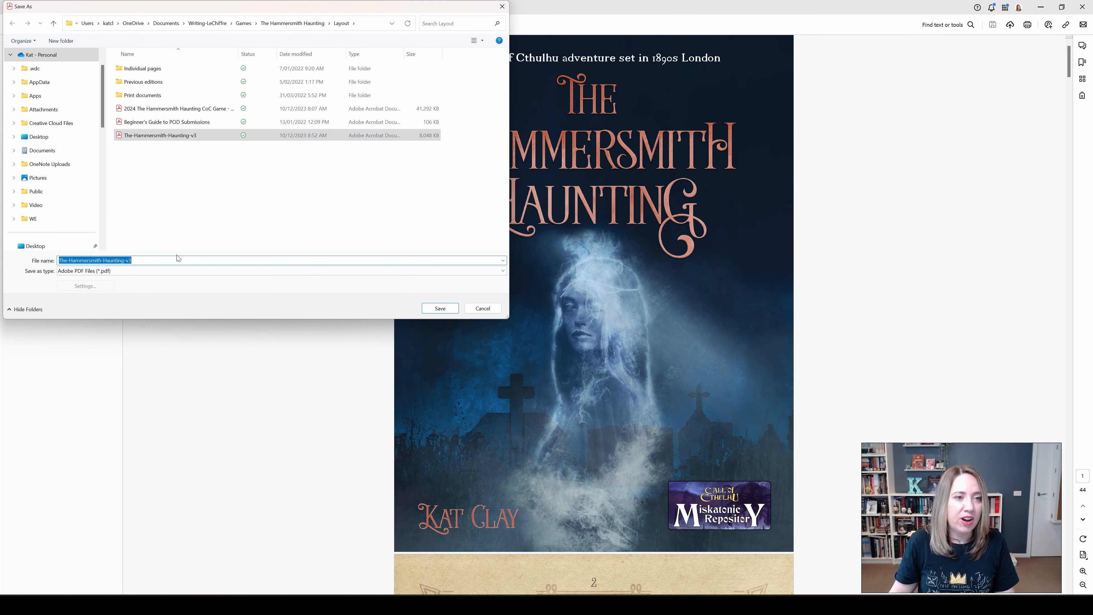
{"action": "left_click", "coordinate": [130, 262]}
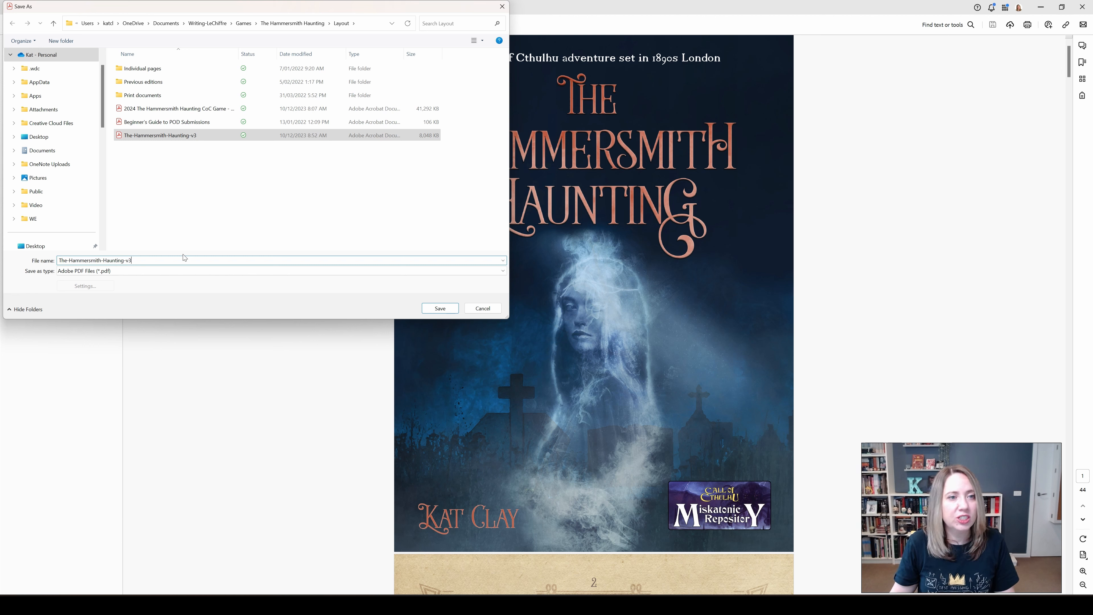
{"action": "left_click", "coordinate": [440, 308]}
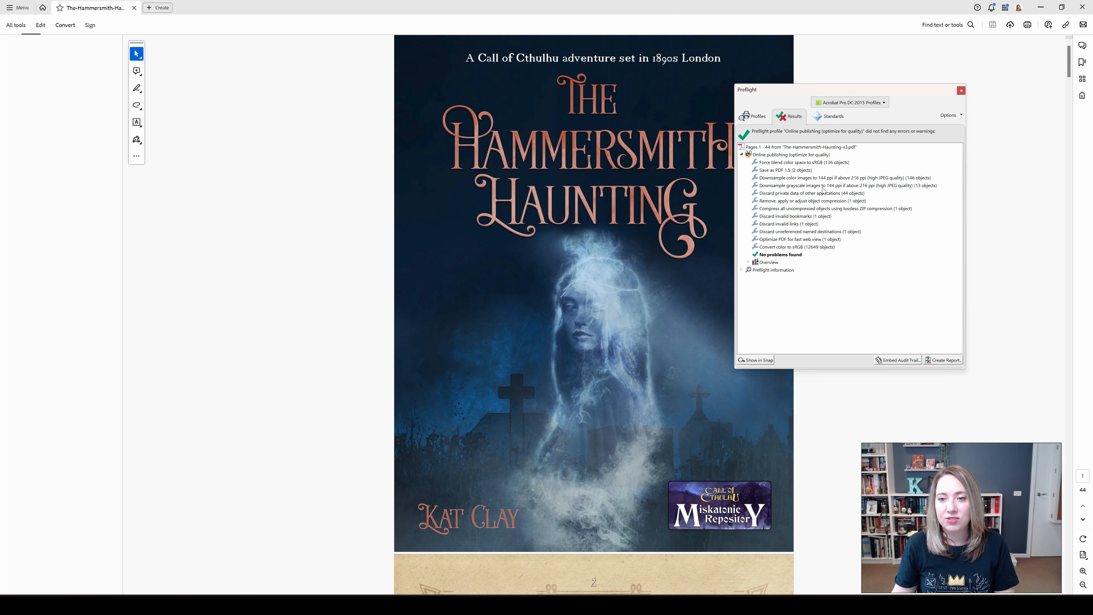
{"action": "left_click", "coordinate": [961, 90]}
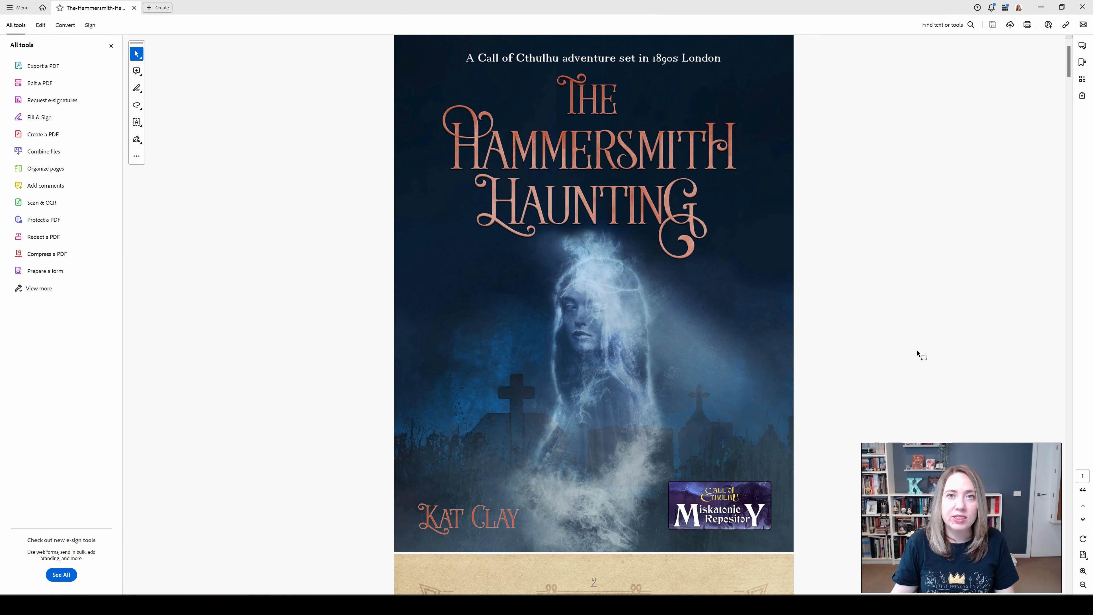
- In PDF Optimizer, downsample monochrome images to 150 ppi for images above 225 ppi and enable Do not unembed any font
{"action": "left_click", "coordinate": [22, 7]}
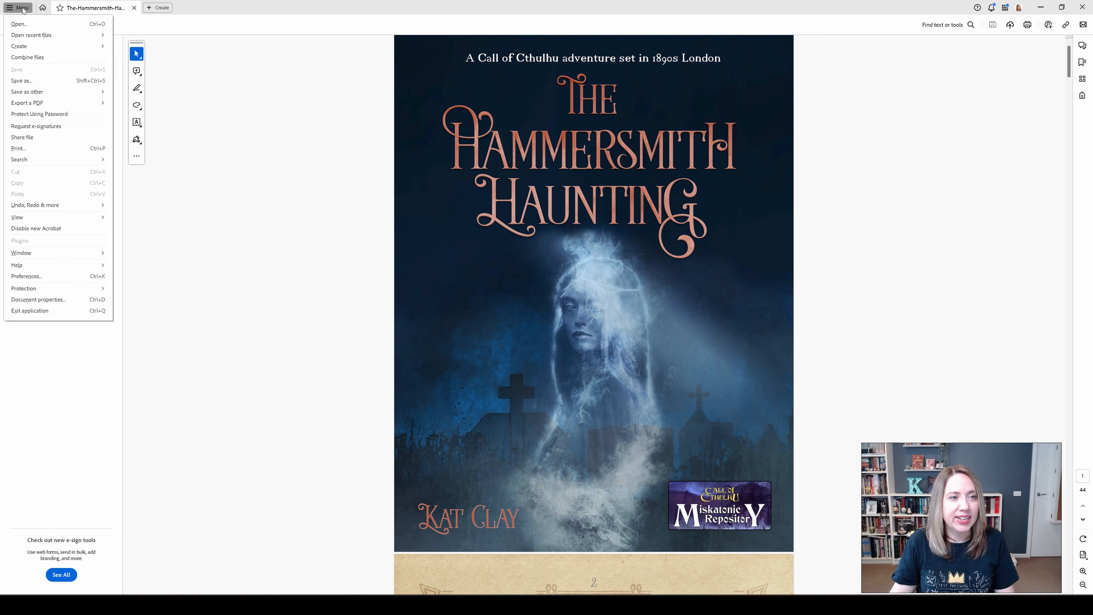
{"action": "mouse_move", "coordinate": [52, 91]}
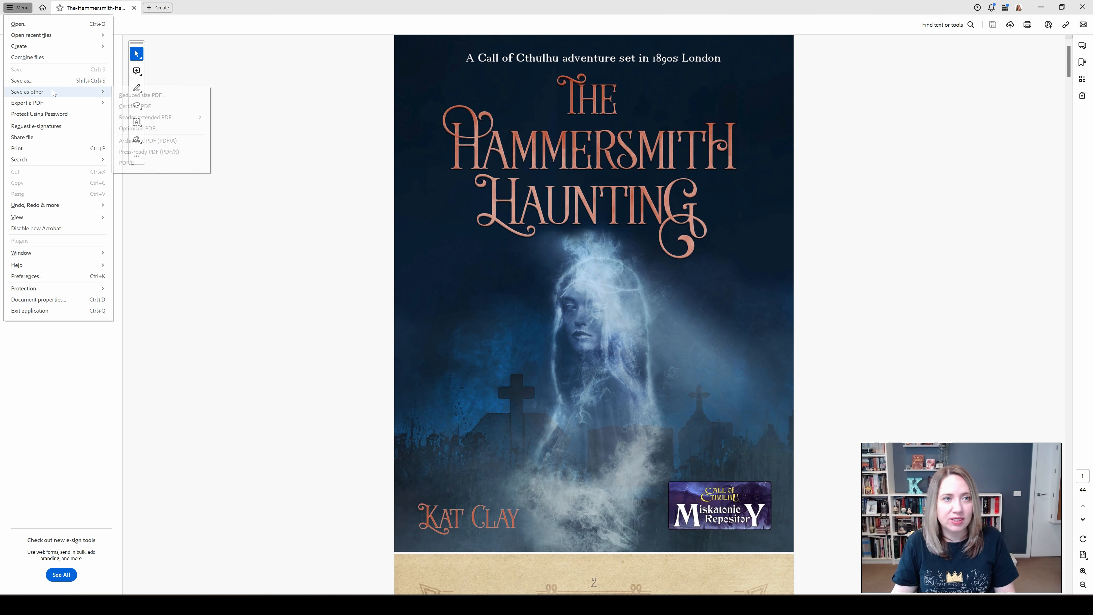
{"action": "left_click", "coordinate": [171, 132]}
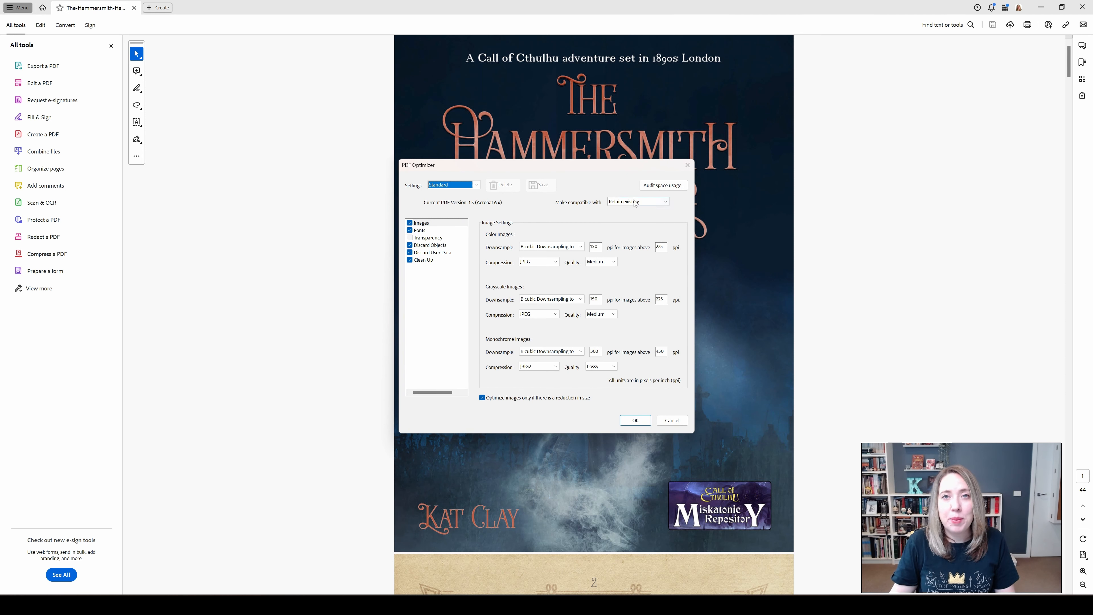
{"action": "left_click_drag", "start_coordinate": [565, 169], "coordinate": [438, 93]}
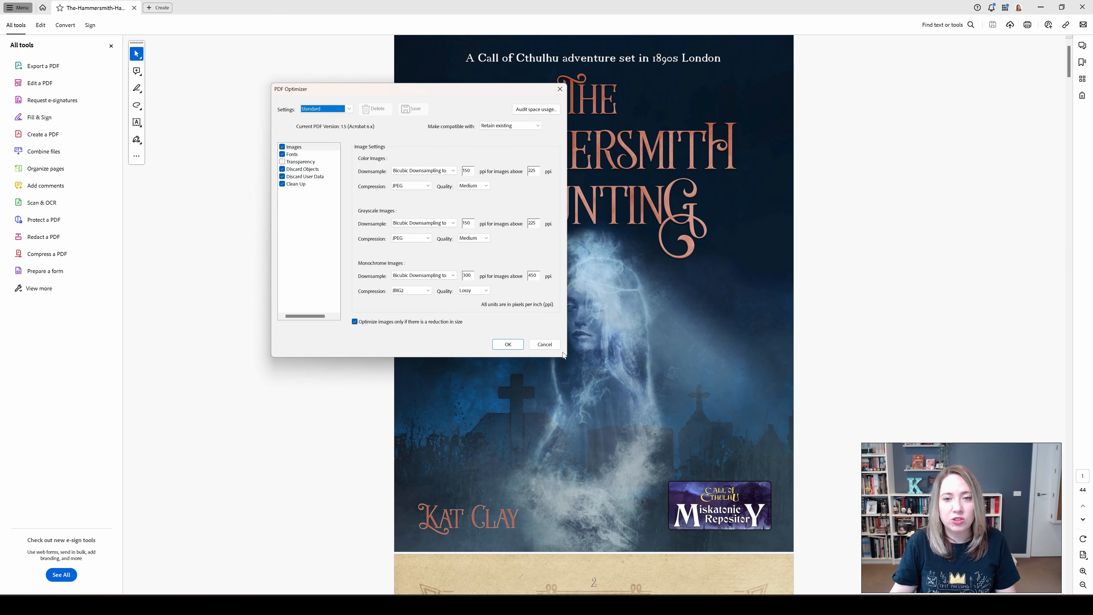
{"action": "left_click_drag", "start_coordinate": [455, 90], "coordinate": [599, 153]}
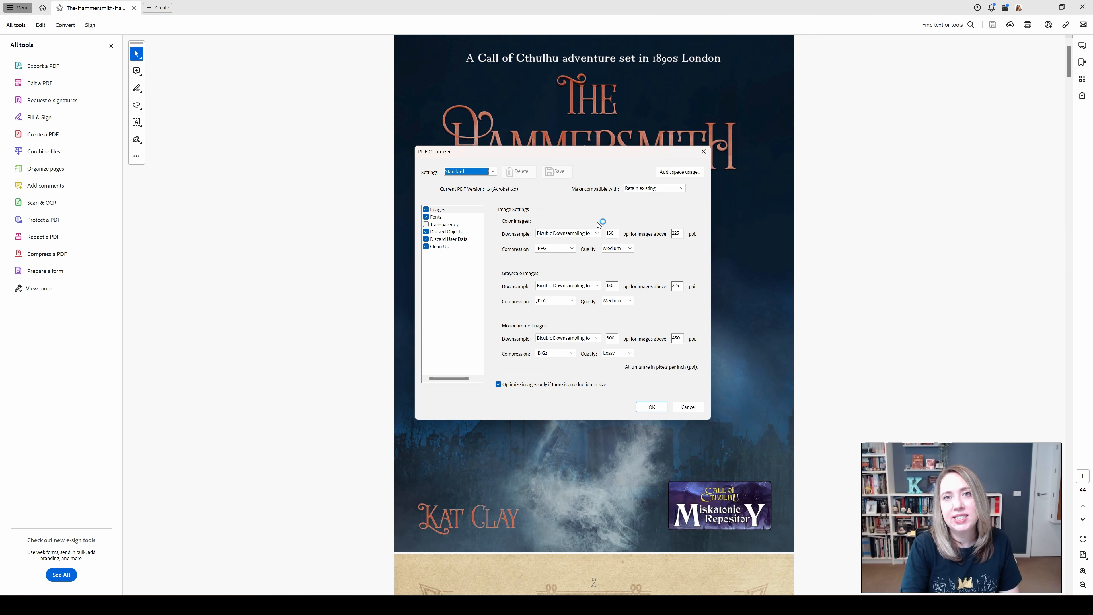
{"action": "left_click", "coordinate": [612, 234]}
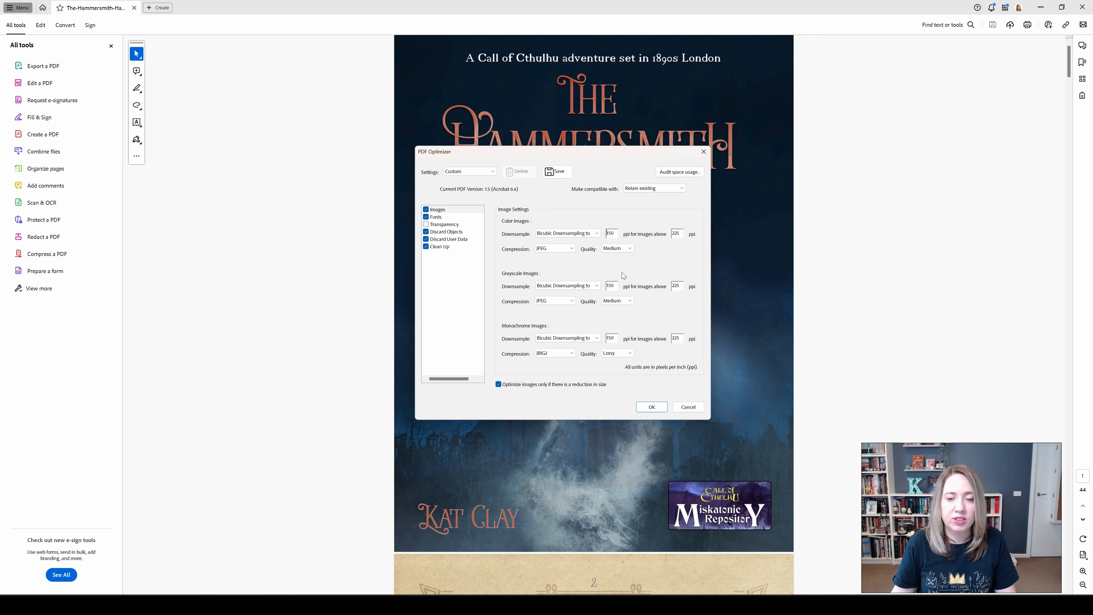
{"action": "left_click", "coordinate": [454, 218]}
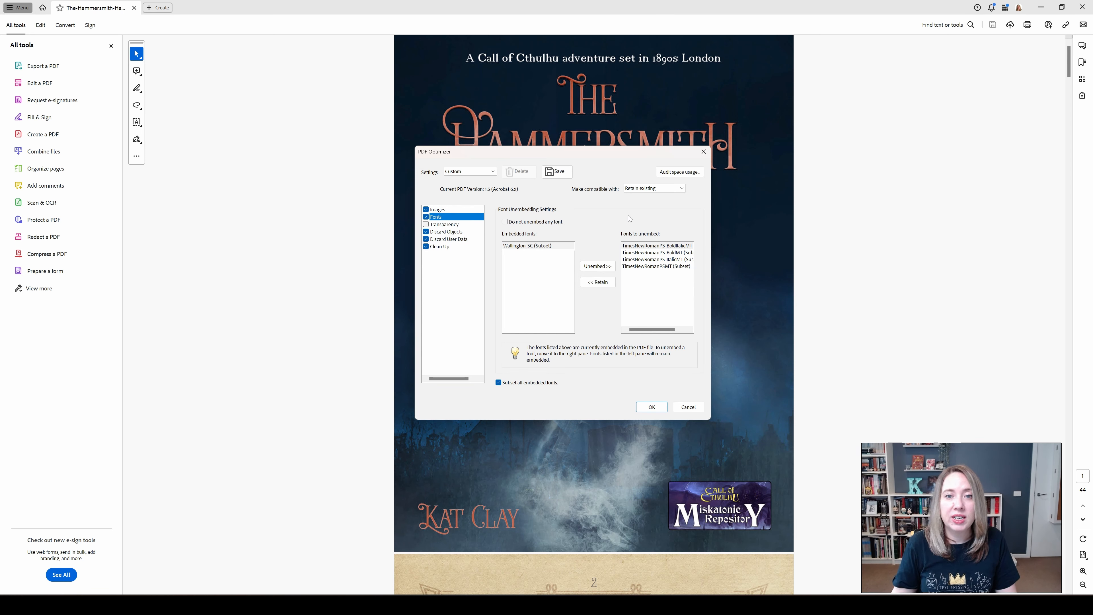
{"action": "left_click", "coordinate": [504, 221]}
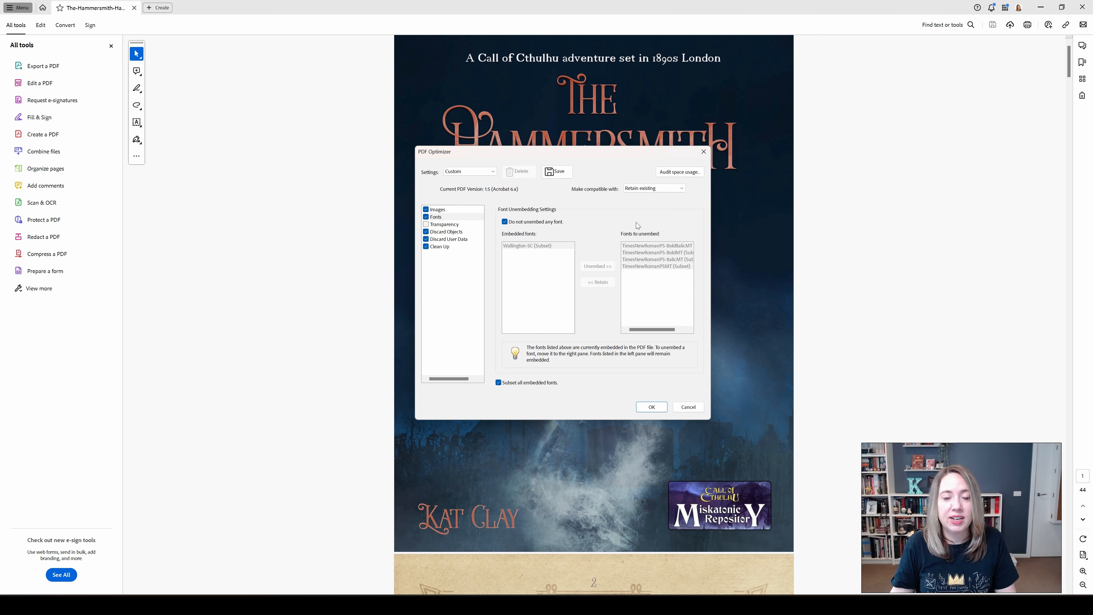
- Enable Transparency optimization with the Medium Resolution preset, and choose to discard hidden layer content and flatten visible layers
{"action": "left_click", "coordinate": [447, 225]}
{"action": "left_click", "coordinate": [426, 224]}
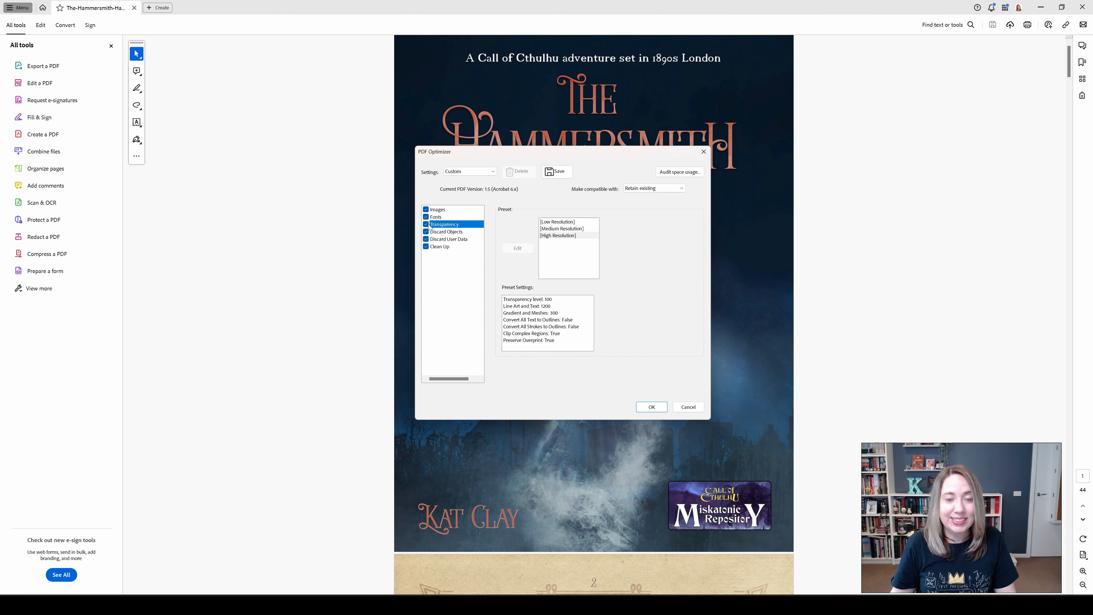
{"action": "left_click", "coordinate": [561, 229]}
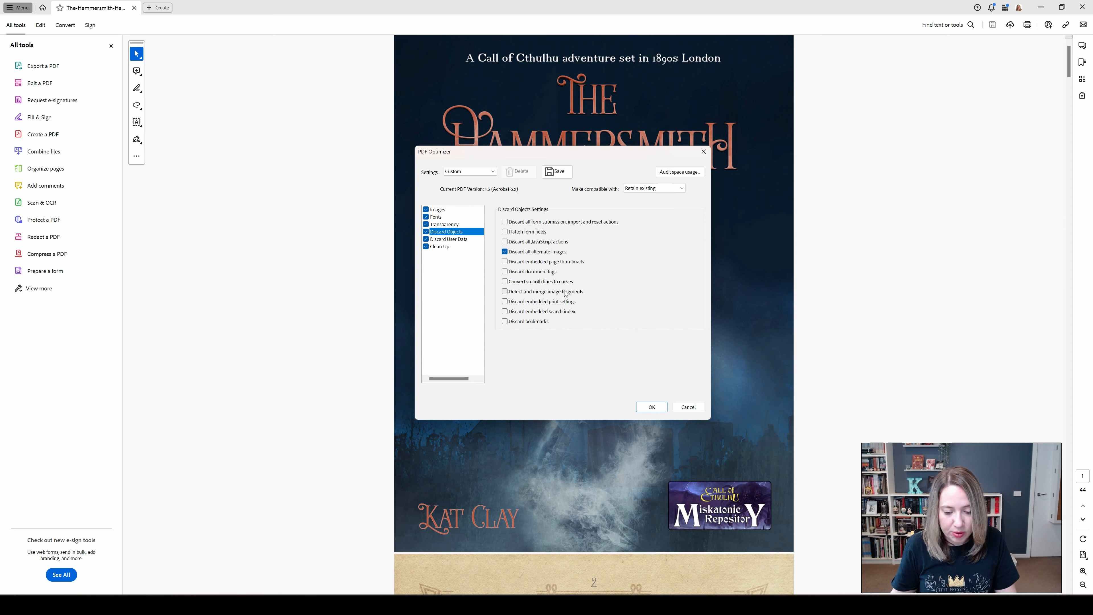
{"action": "left_click", "coordinate": [464, 239]}
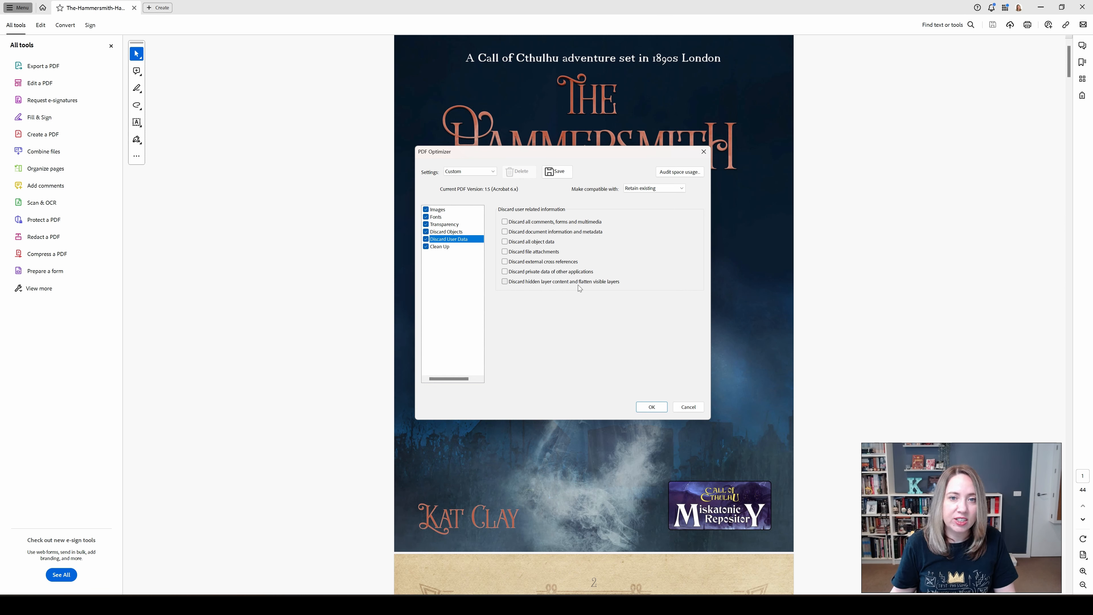
{"action": "left_click", "coordinate": [596, 282]}
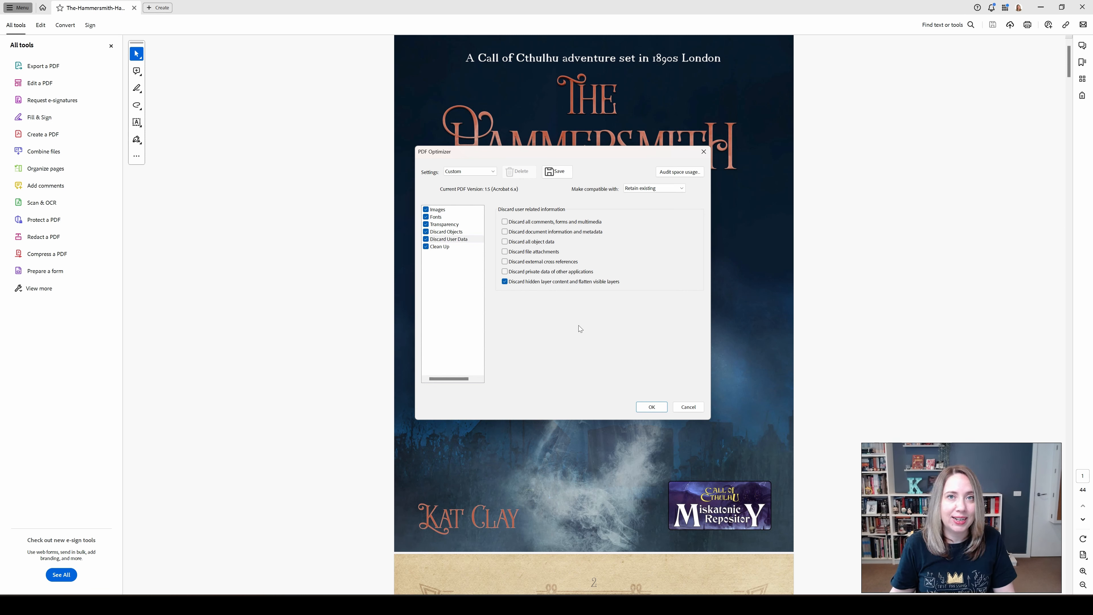
- Limit the Clean Up options to Optimize the PDF for fast web view, unchecking the others, and run the optimization
{"action": "left_click", "coordinate": [453, 245]}
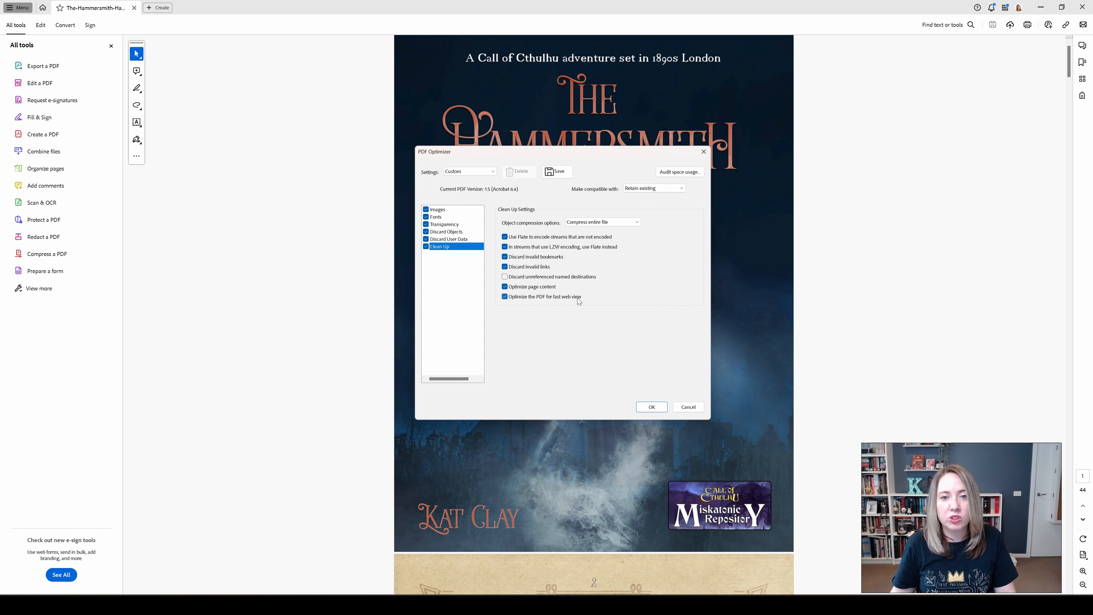
{"action": "left_click", "coordinate": [537, 236]}
{"action": "left_click", "coordinate": [548, 247]}
{"action": "left_click", "coordinate": [547, 257]}
{"action": "left_click", "coordinate": [545, 267]}
{"action": "left_click", "coordinate": [541, 286]}
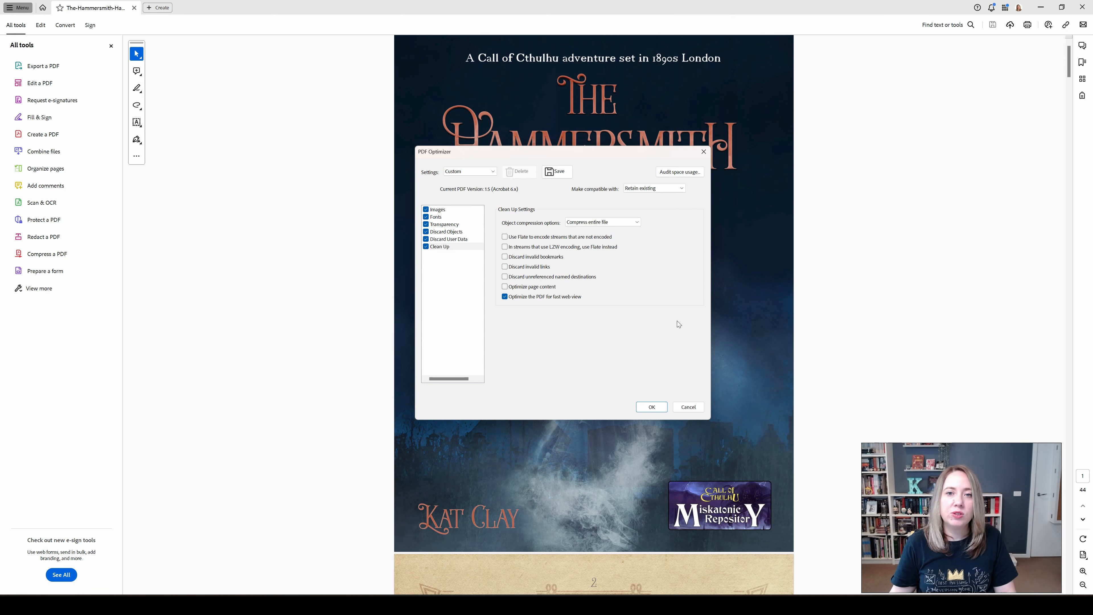
{"action": "left_click", "coordinate": [652, 407]}
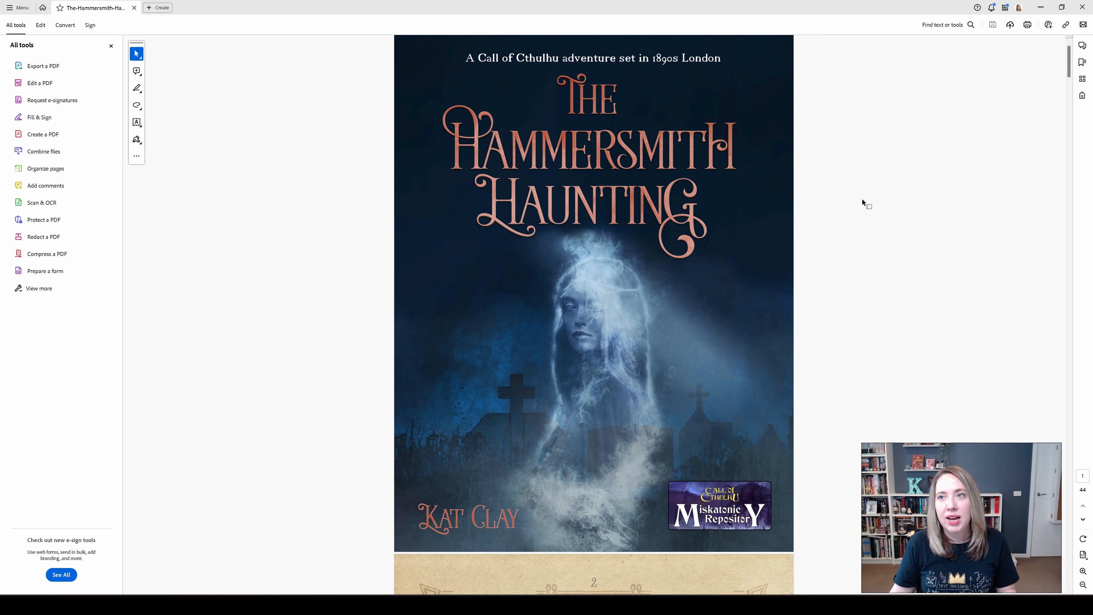
- Search the tools for "accessi" and run the Accessibility Check on all pages with the default checking options
{"action": "left_click", "coordinate": [953, 26]}
{"action": "type", "text": "accessi"}
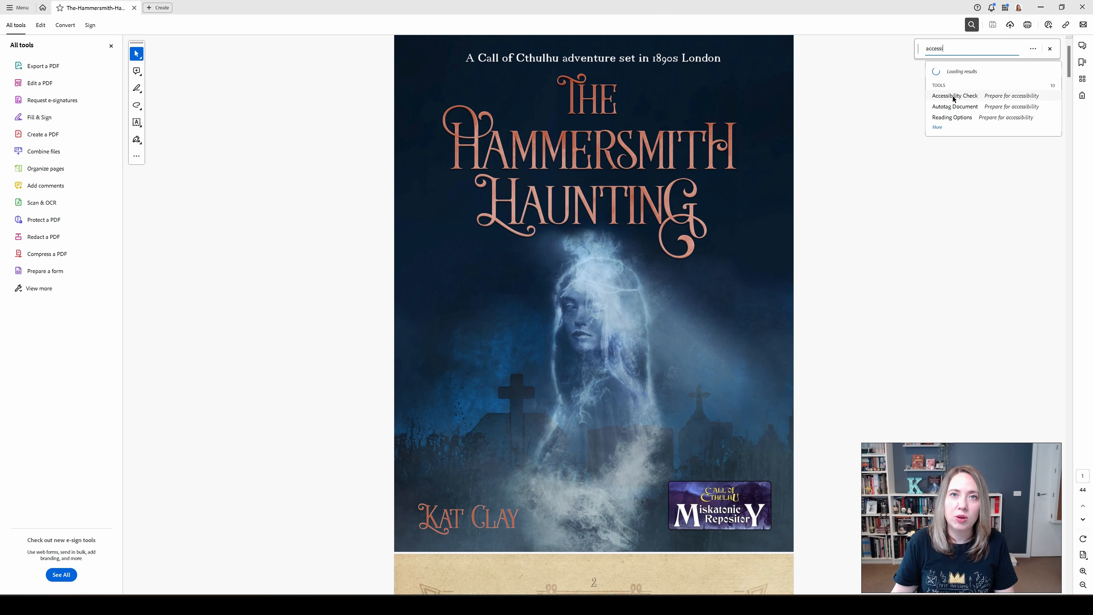
{"action": "left_click", "coordinate": [954, 105]}
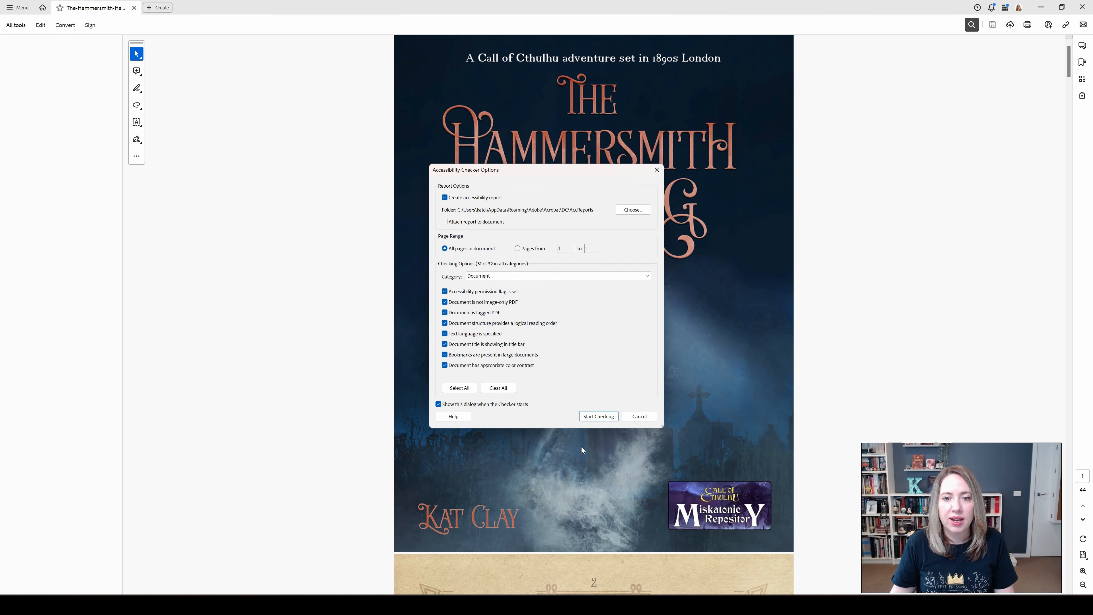
{"action": "left_click", "coordinate": [598, 416]}
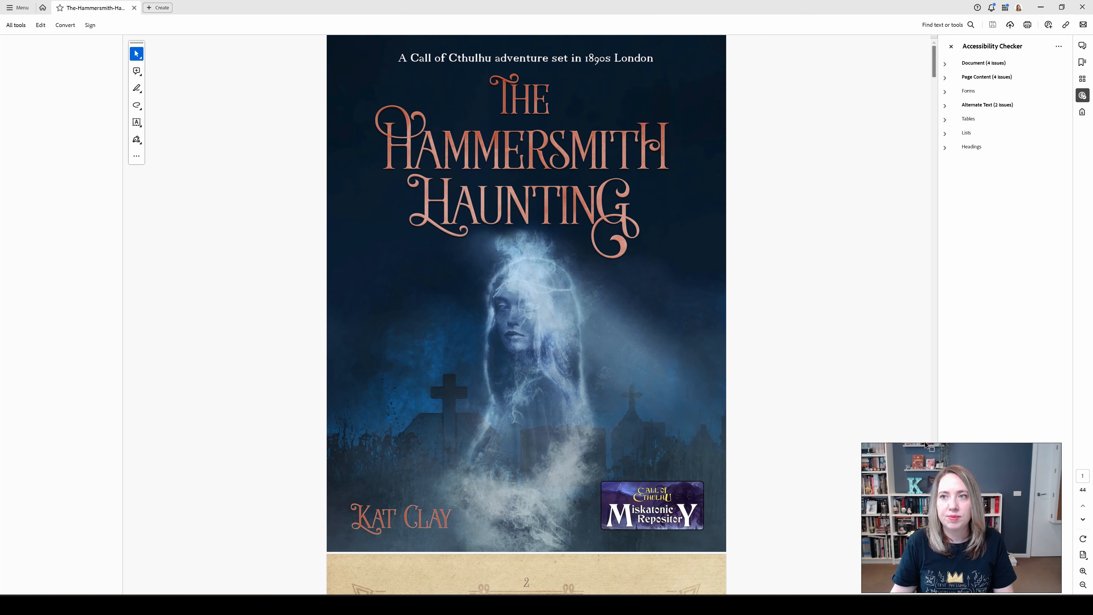
- Start the fix for the failed Title check and enter The Hammersmith Haunting as the document title
{"action": "left_click", "coordinate": [945, 64]}
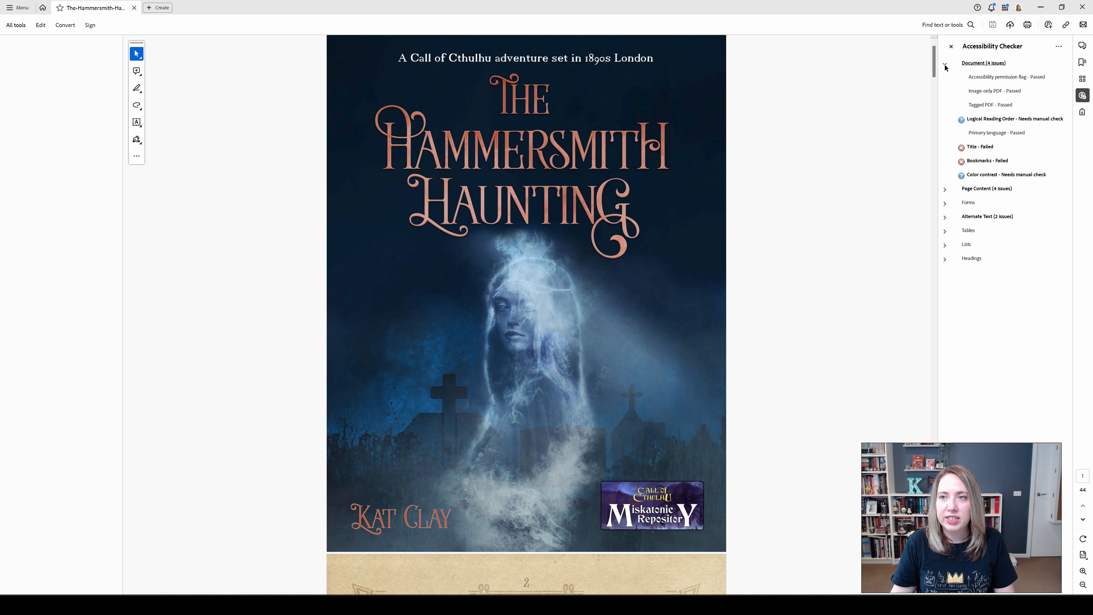
{"action": "right_click", "coordinate": [986, 151]}
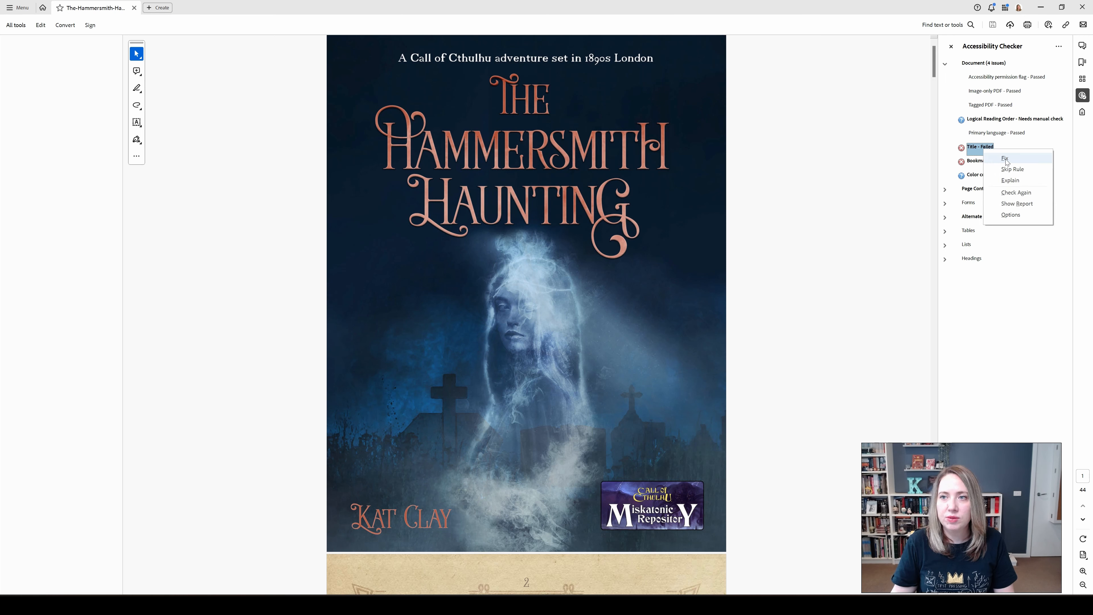
{"action": "left_click", "coordinate": [1005, 159]}
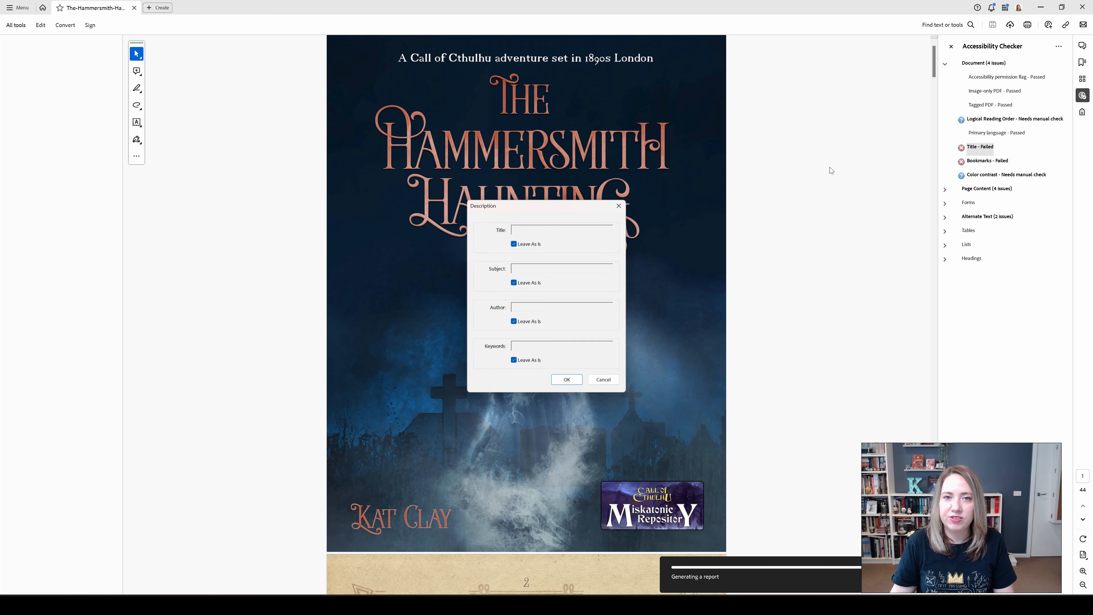
{"action": "left_click_drag", "start_coordinate": [556, 210], "coordinate": [826, 254]}
{"action": "left_click", "coordinate": [784, 290]}
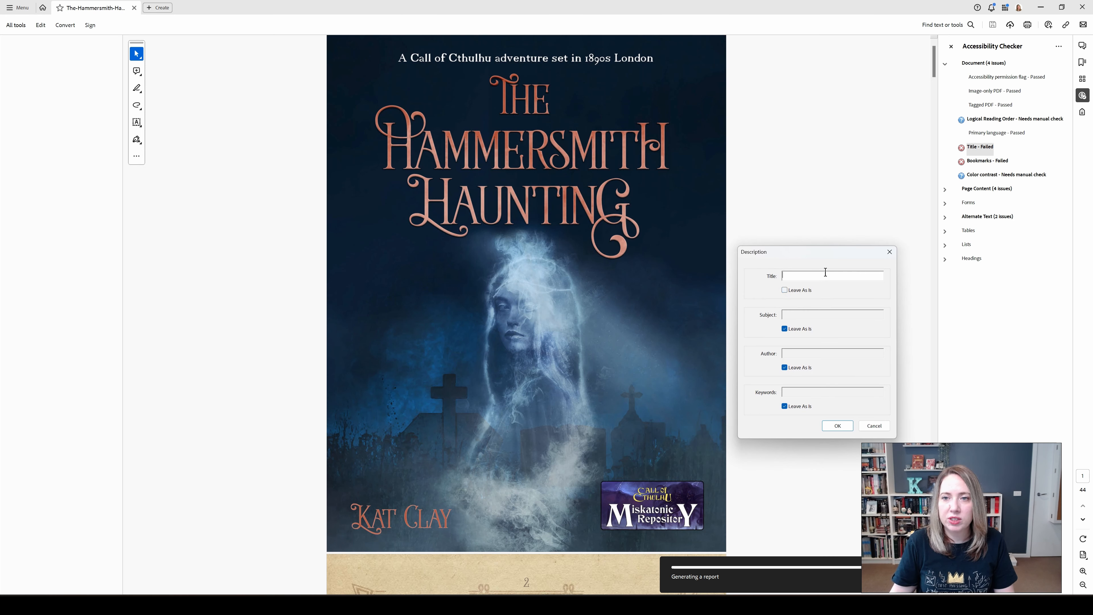
{"action": "type", "text": "The Hammersm"}
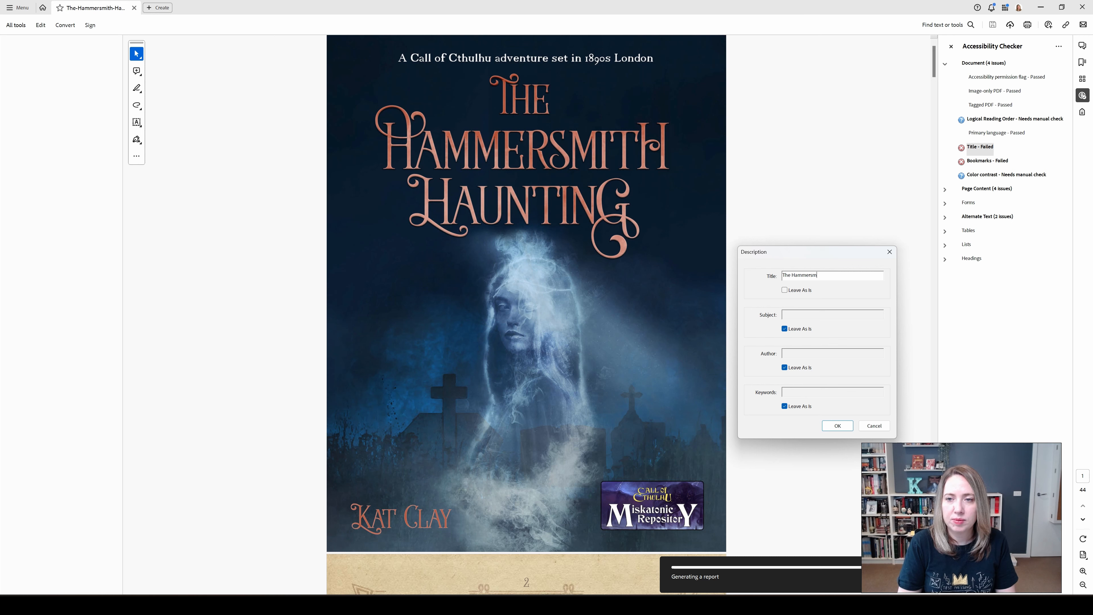
{"action": "type", "text": "ith Haunting"}
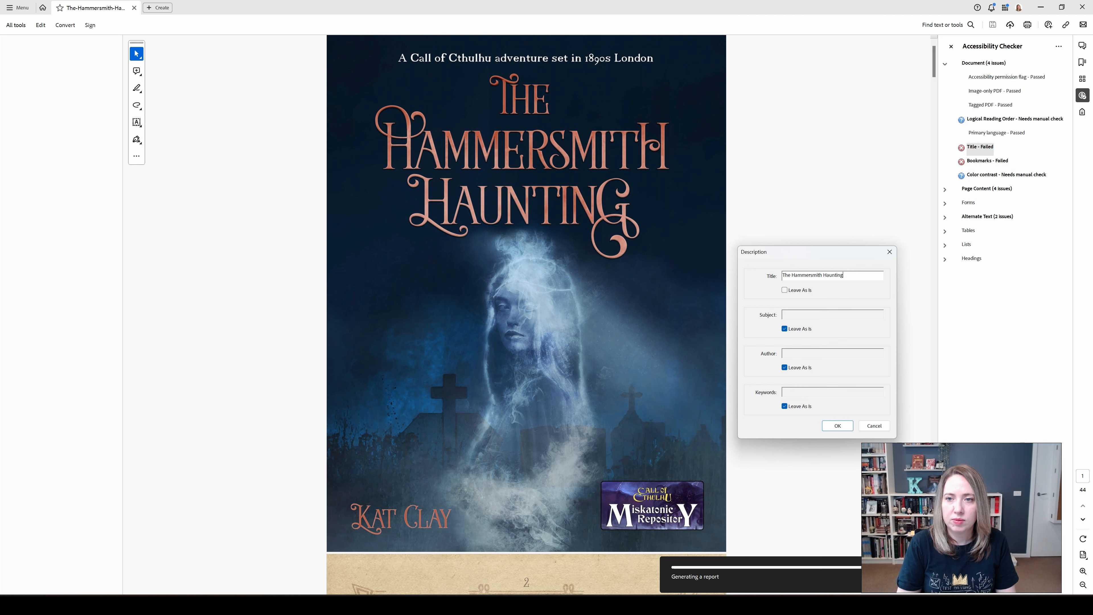
- Set the subject to "A Call of Cthulhu adventure set in 1890s London" and fill in the author's name
{"action": "left_click", "coordinate": [796, 333]}
{"action": "left_click", "coordinate": [810, 314]}
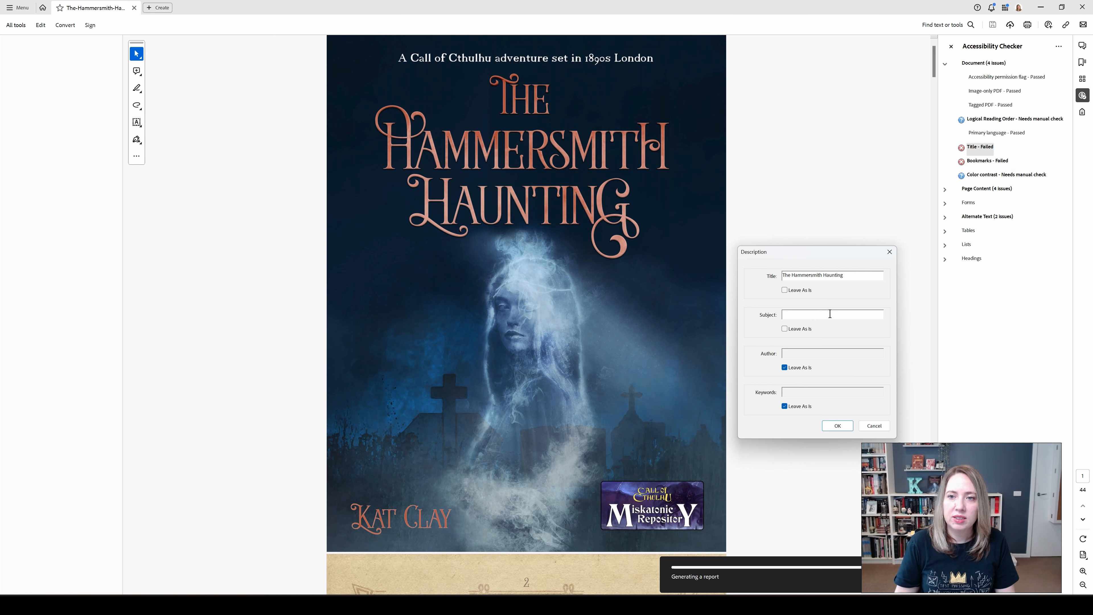
{"action": "type", "text": "A Call of Cthulhu adventure set in 1890s London"}
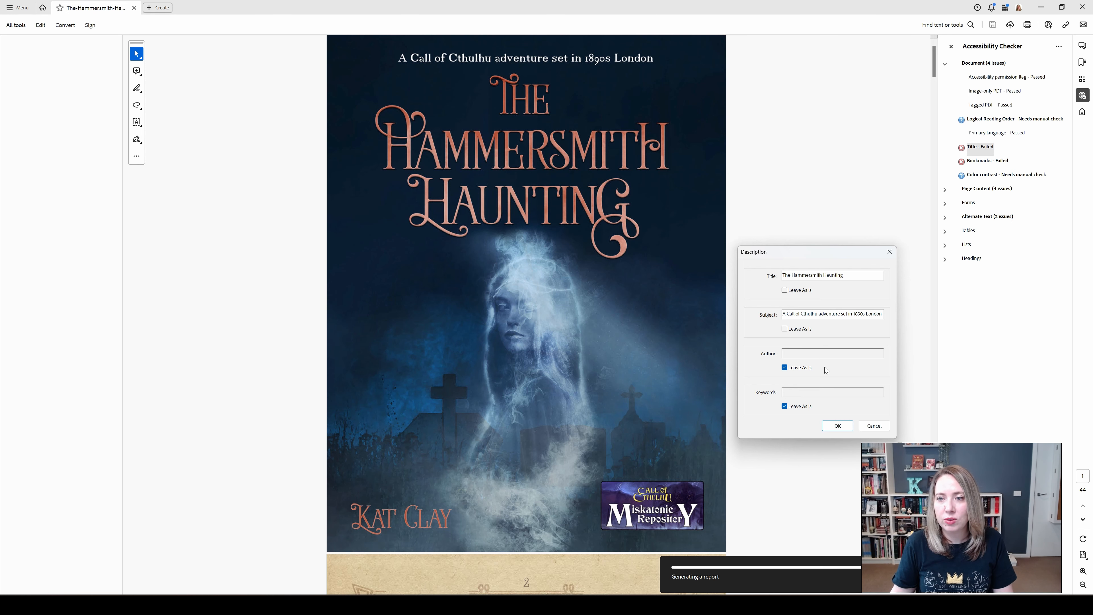
{"action": "left_click", "coordinate": [791, 367]}
{"action": "type", "text": "Kat Clay"}
- Enter the keywords "gaslight, call of cthulhu" and apply the document description
{"action": "left_click", "coordinate": [799, 406]}
{"action": "left_click", "coordinate": [803, 392]}
{"action": "type", "text": "gaslight,m"}
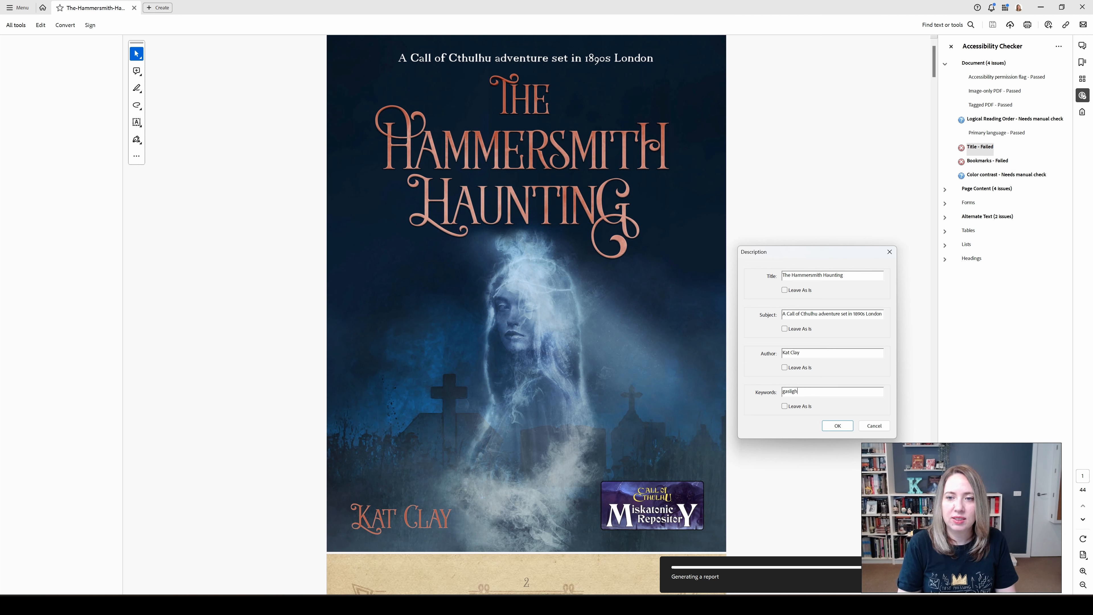
{"action": "key", "text": "BackSpace"}
{"action": "type", "text": "co"}
{"action": "type", "text": "ll of cthulhu"}
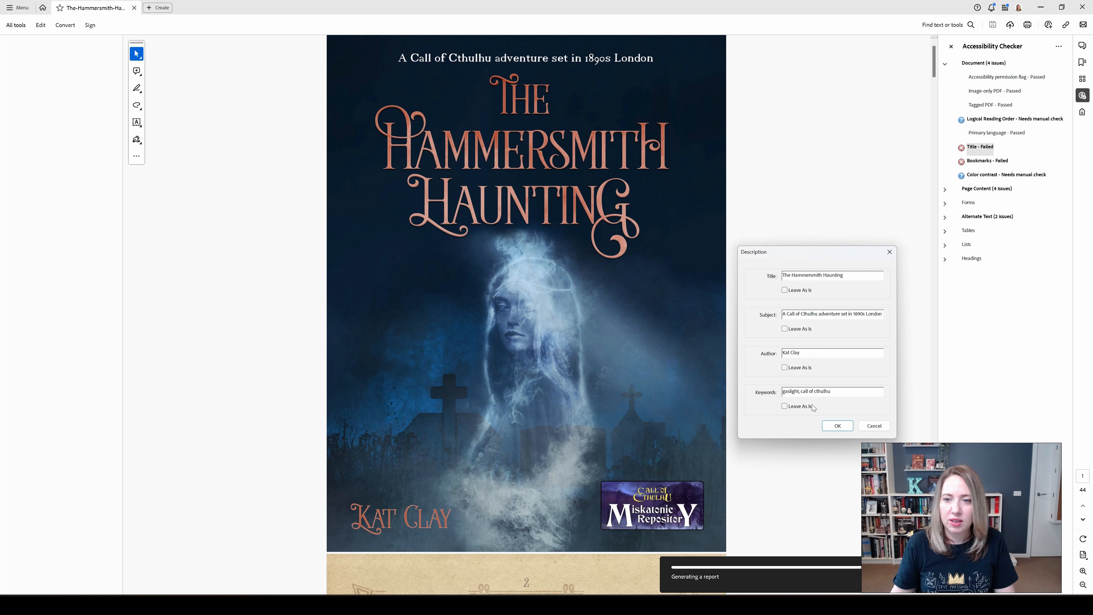
{"action": "key", "text": "Return"}
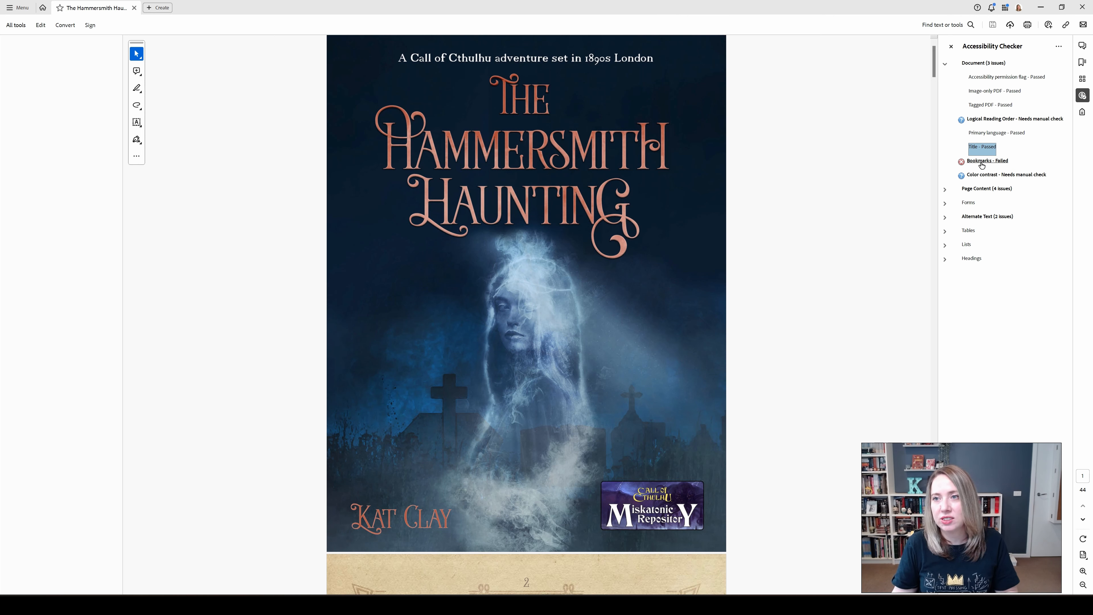
- Examine the Page Content and Alternate Text issues in the accessibility results and look through the book's first three pages
{"action": "left_click", "coordinate": [945, 189]}
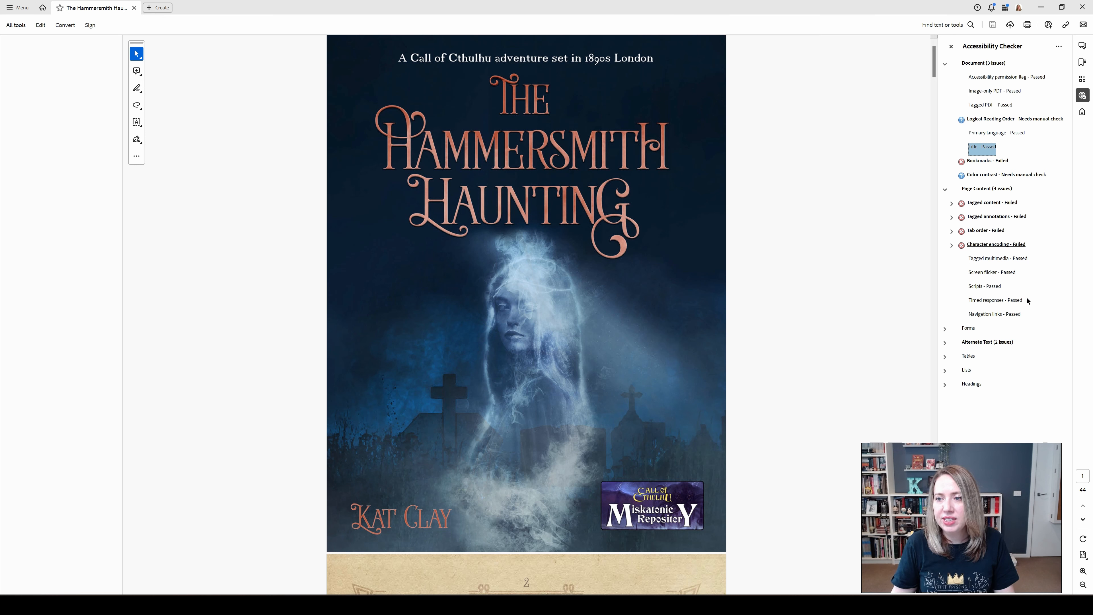
{"action": "left_click", "coordinate": [943, 345]}
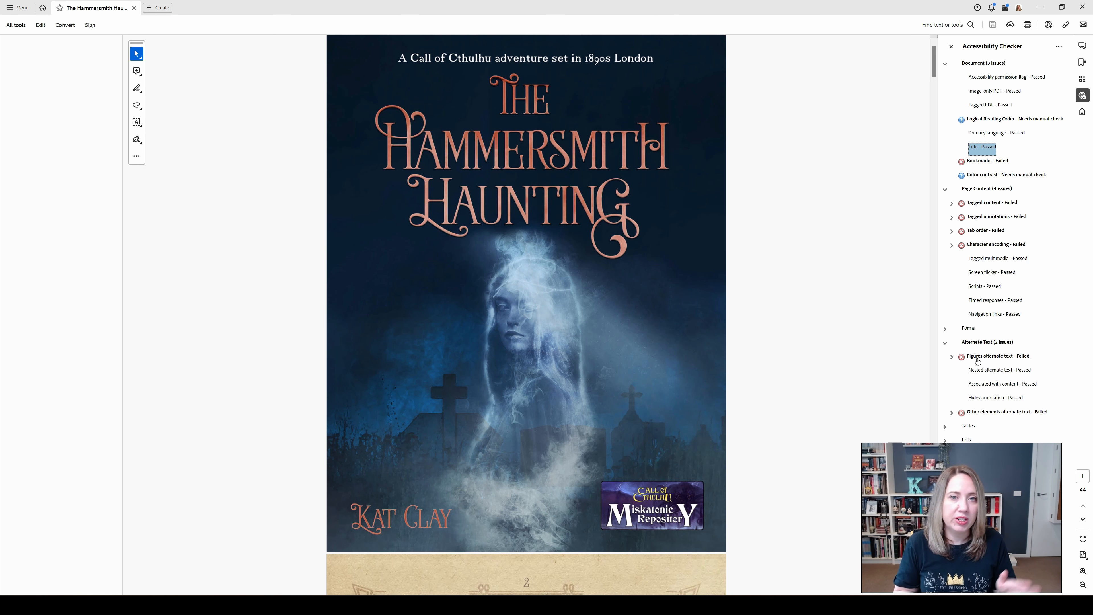
{"action": "left_click", "coordinate": [824, 316]}
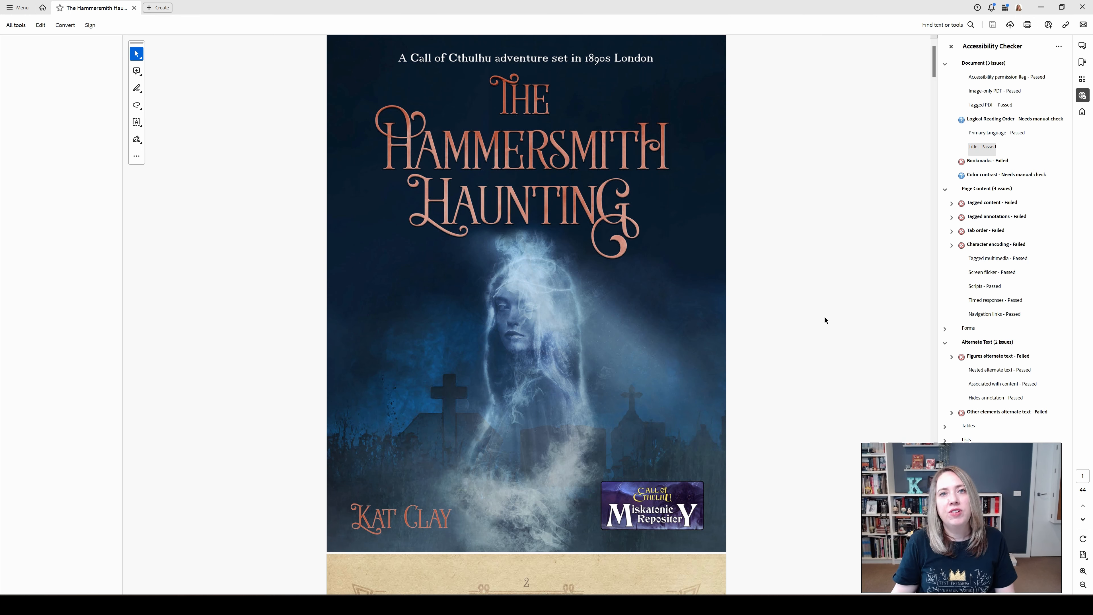
{"action": "scroll", "coordinate": [824, 316], "scroll_direction": "down", "scroll_amount": 3}
{"action": "scroll", "coordinate": [824, 318], "scroll_direction": "down", "scroll_amount": 10}
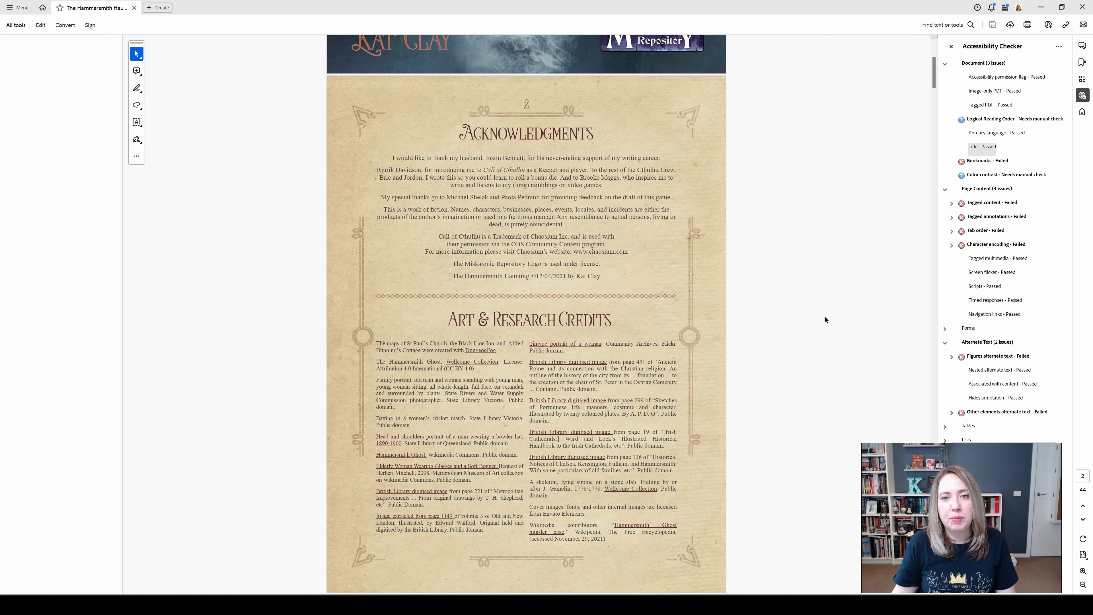
{"action": "scroll", "coordinate": [824, 317], "scroll_direction": "down", "scroll_amount": 10}
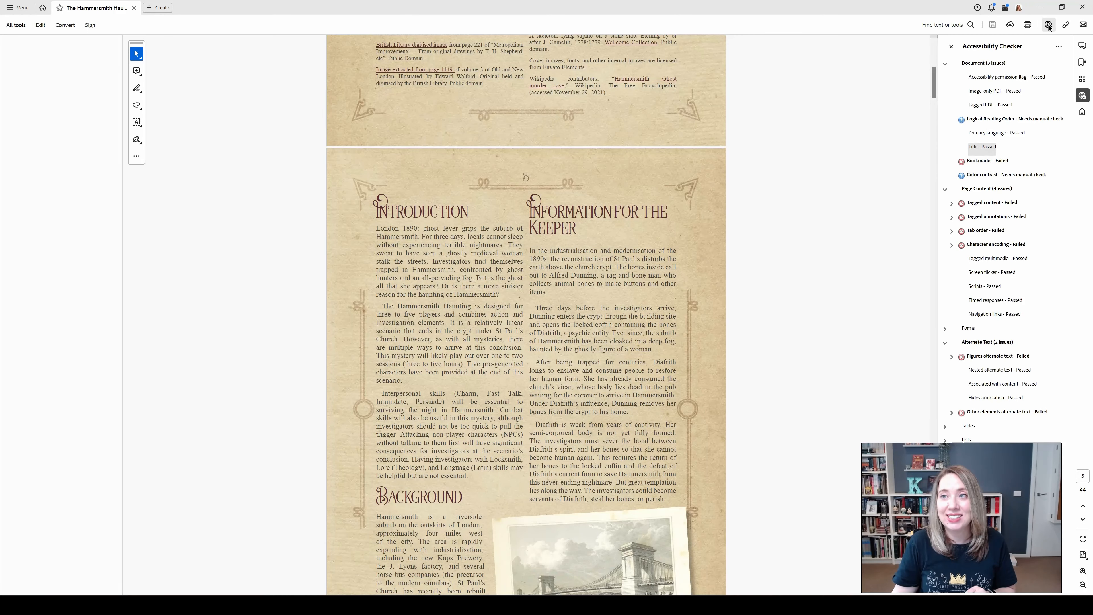
- Close the accessibility results, search the tools for "hyperlink" and start Add/Edit Web or Document Link on the Art & Research Credits page
{"action": "left_click", "coordinate": [951, 49]}
{"action": "left_click", "coordinate": [942, 25]}
{"action": "type", "text": "h"}
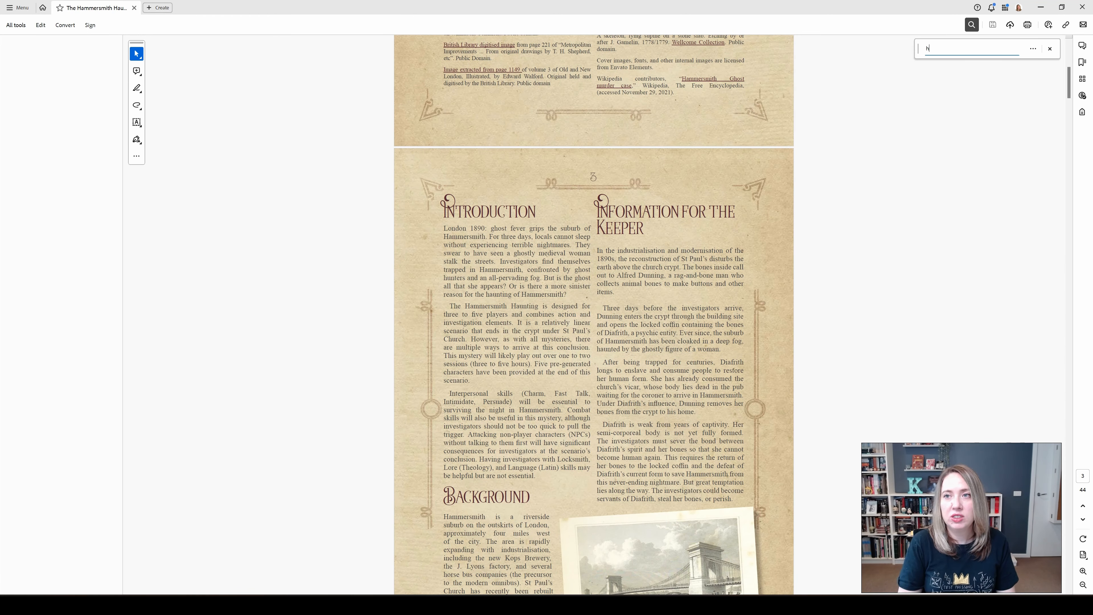
{"action": "type", "text": "yperlink"}
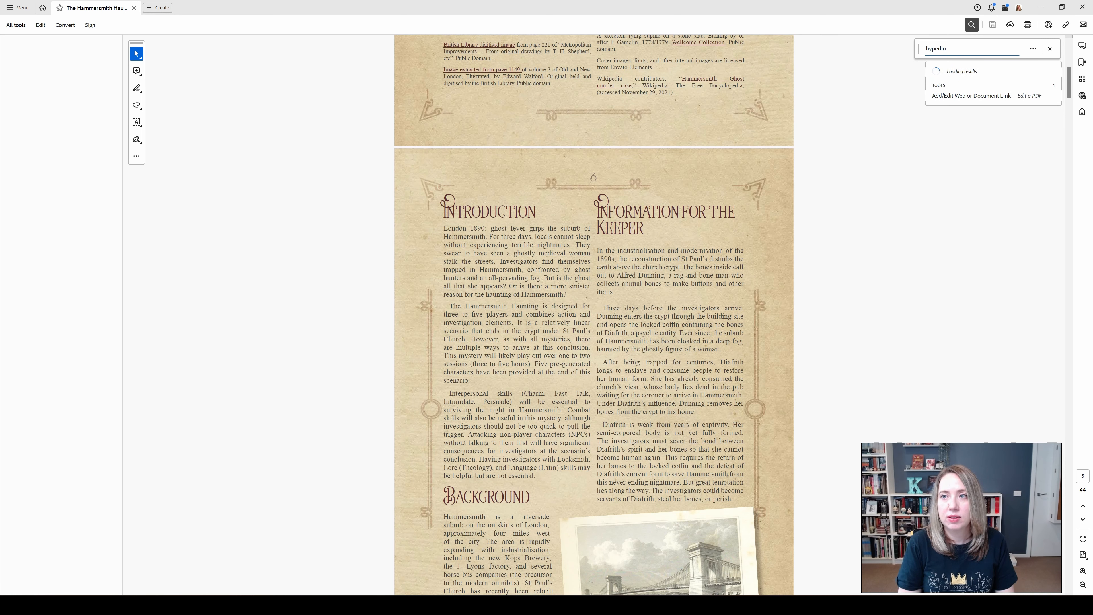
{"action": "left_click", "coordinate": [945, 96]}
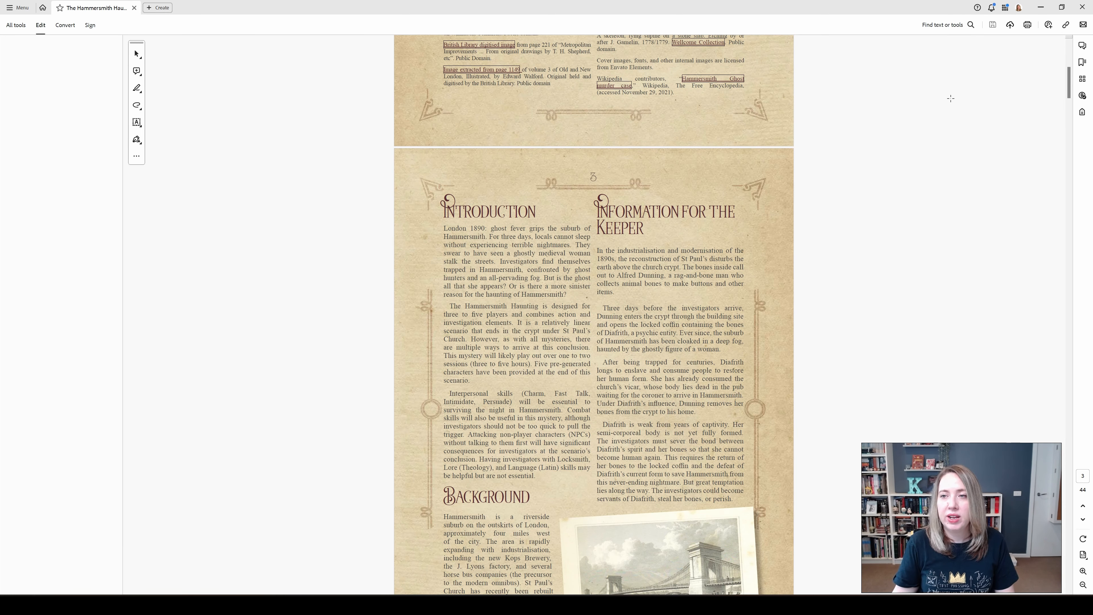
{"action": "scroll", "coordinate": [727, 134], "scroll_direction": "up", "scroll_amount": 8}
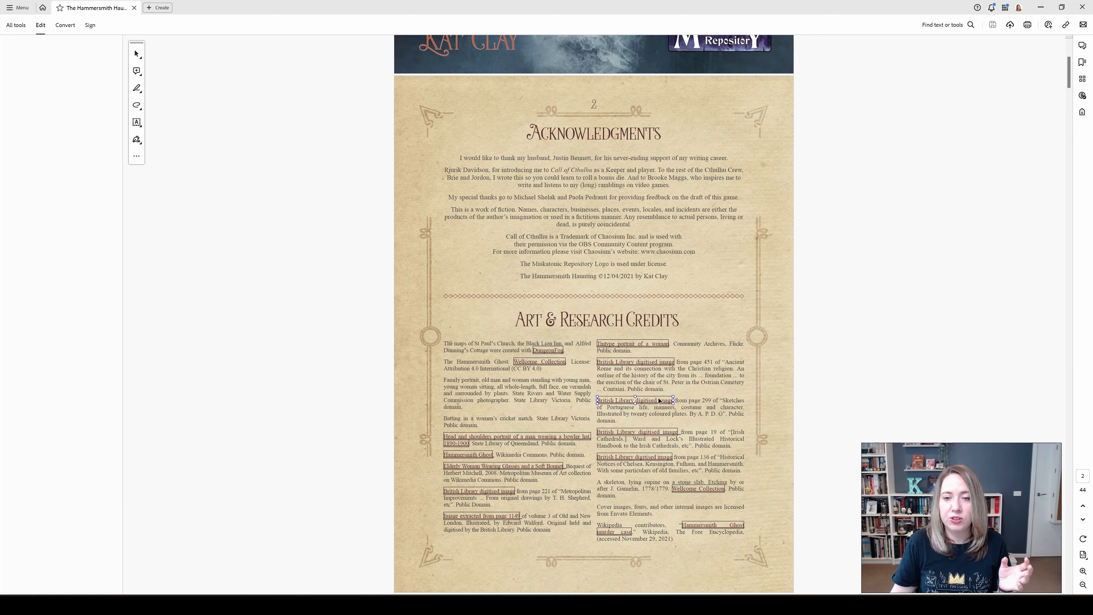
{"action": "right_click", "coordinate": [652, 348]}
{"action": "key", "text": "Escape"}
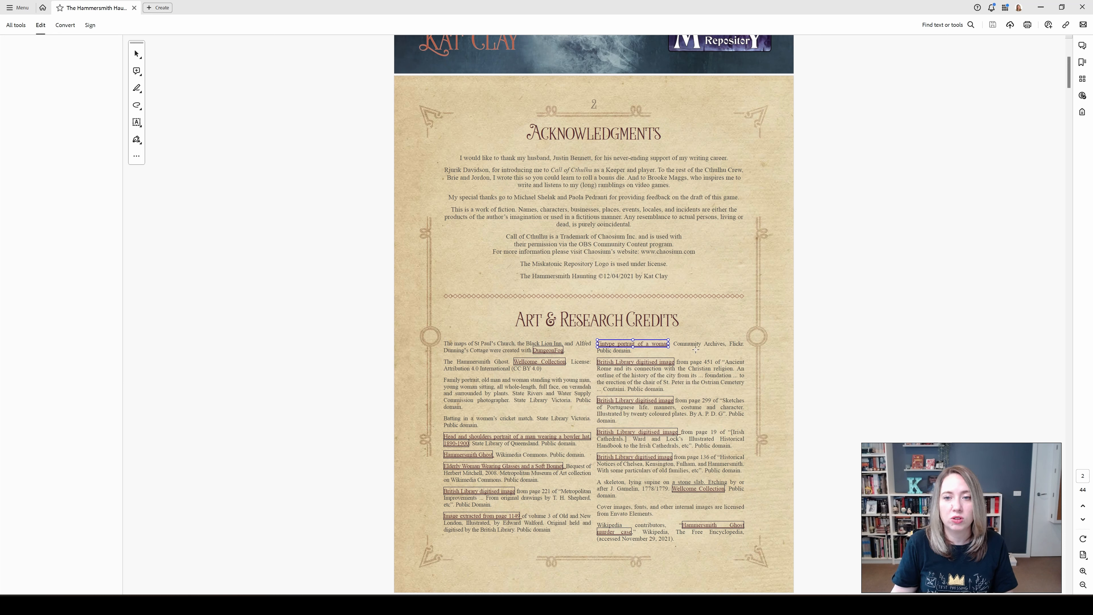
- Draw a link area over the ends of the first two right-column credits, as an Invisible Rectangle with highlight style None
{"action": "left_click_drag", "start_coordinate": [688, 338], "coordinate": [751, 376]}
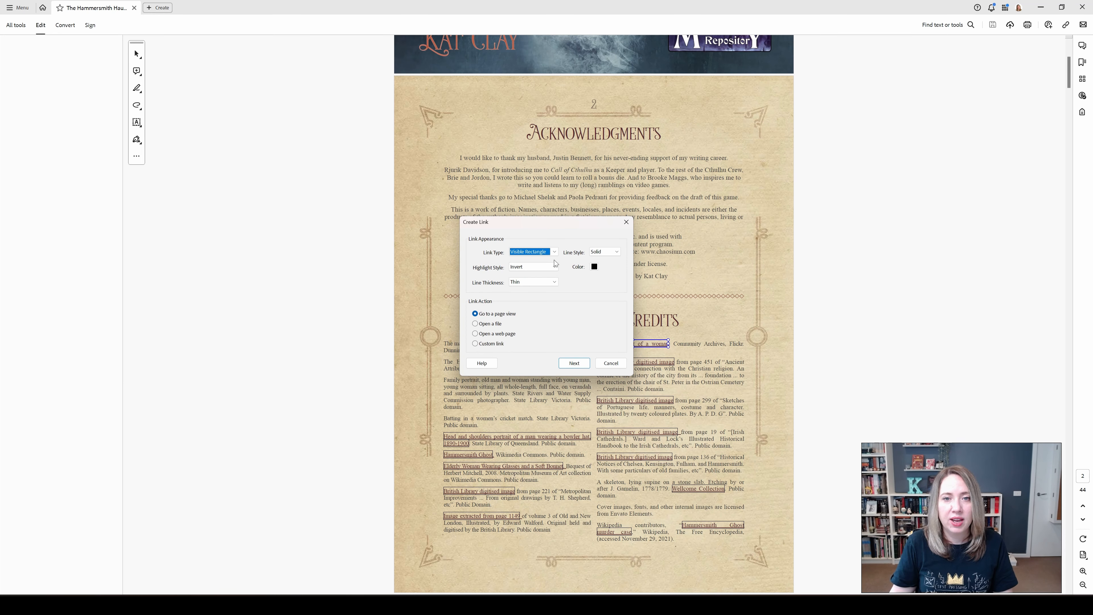
{"action": "left_click", "coordinate": [554, 252]}
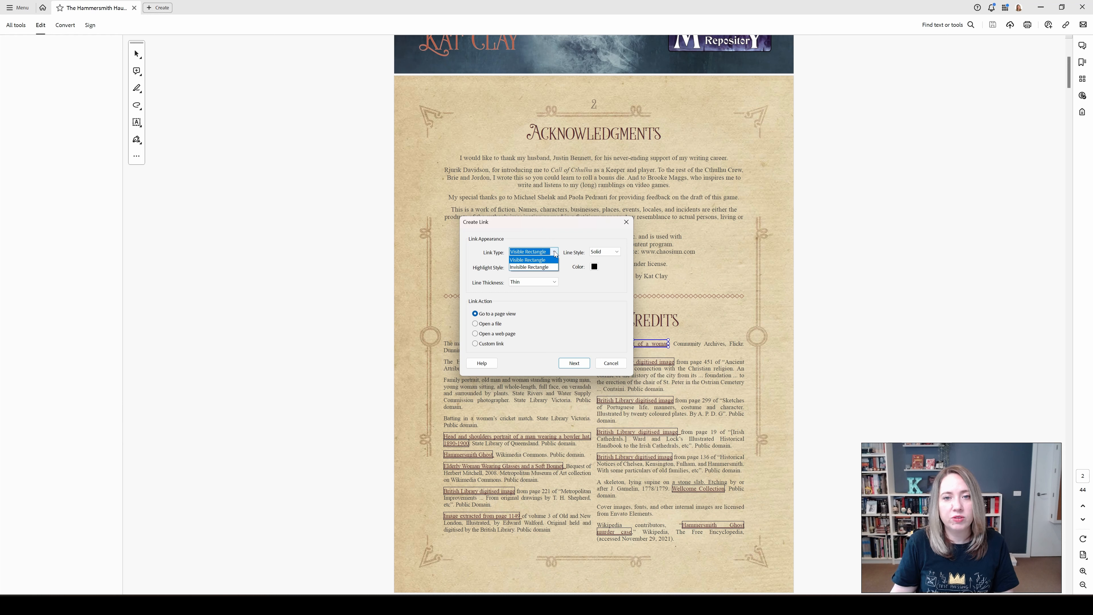
{"action": "left_click", "coordinate": [554, 267]}
{"action": "left_click", "coordinate": [554, 268]}
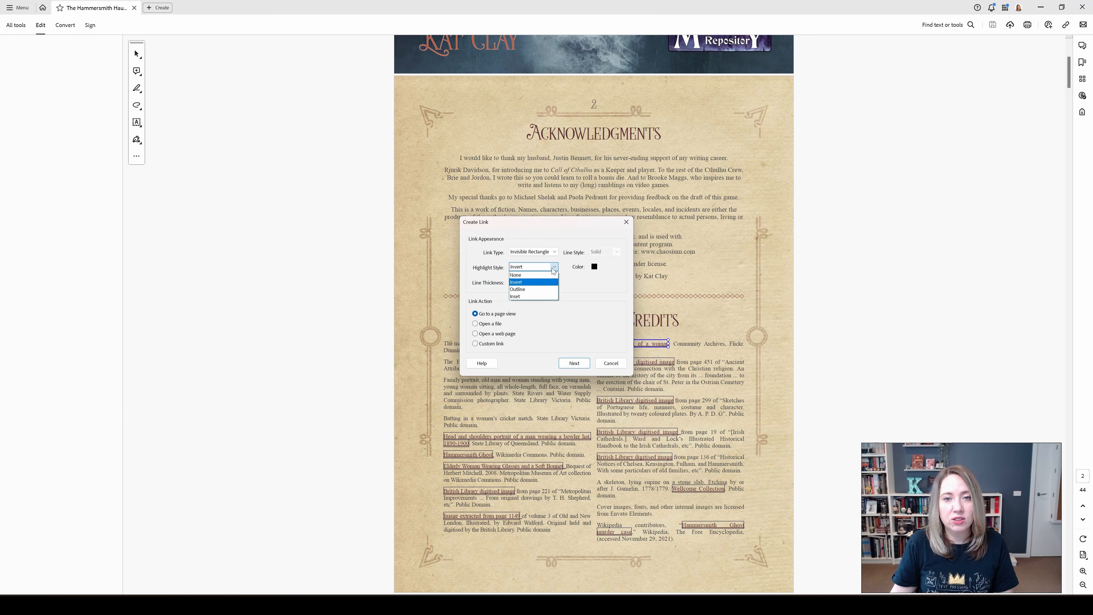
{"action": "left_click", "coordinate": [552, 275]}
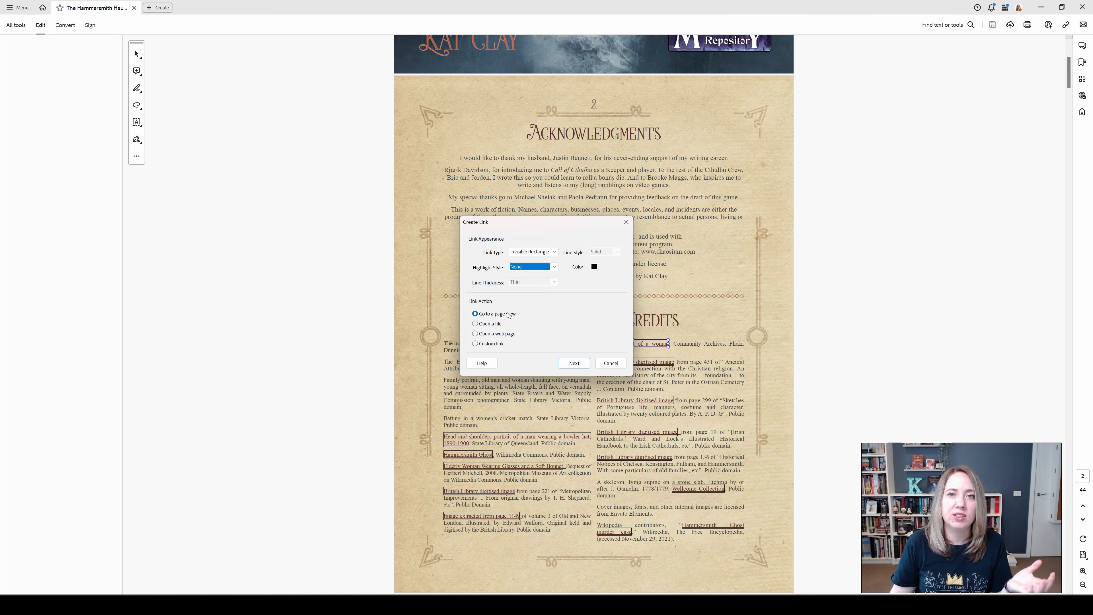
- Set the link action to go to a page view and target the view of page 4
{"action": "left_click", "coordinate": [513, 334]}
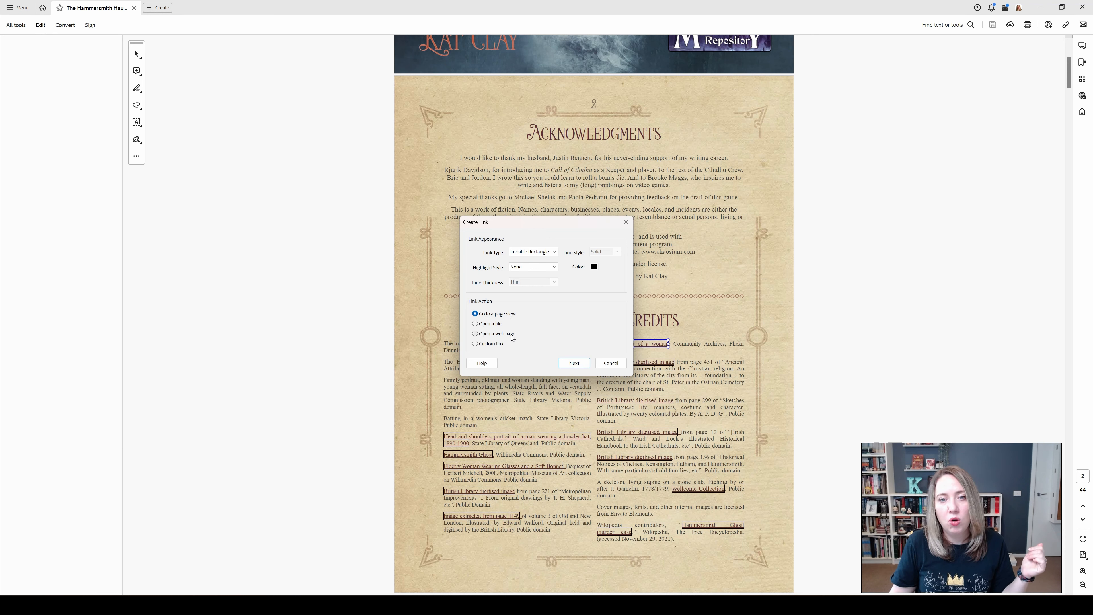
{"action": "left_click", "coordinate": [503, 317]}
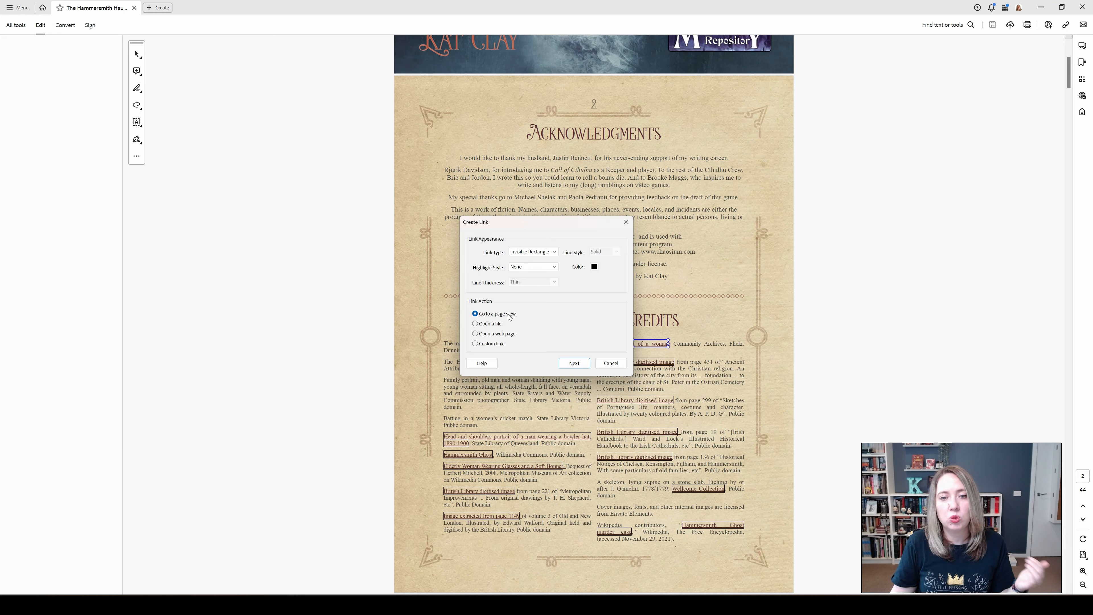
{"action": "left_click", "coordinate": [572, 363]}
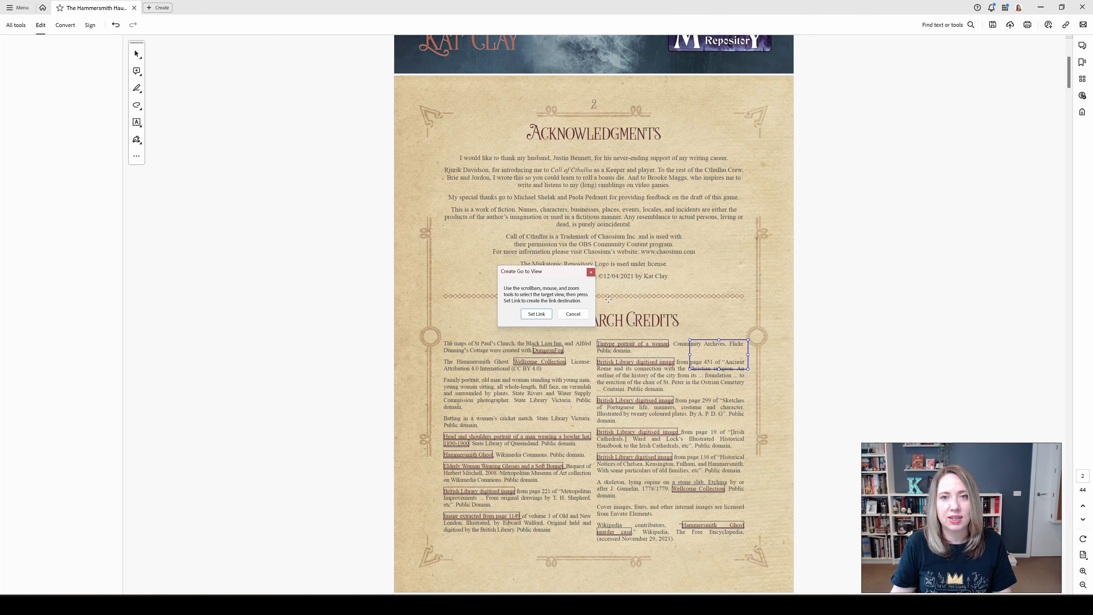
{"action": "scroll", "coordinate": [608, 299], "scroll_direction": "down", "scroll_amount": 3}
{"action": "scroll", "coordinate": [713, 236], "scroll_direction": "down", "scroll_amount": 20}
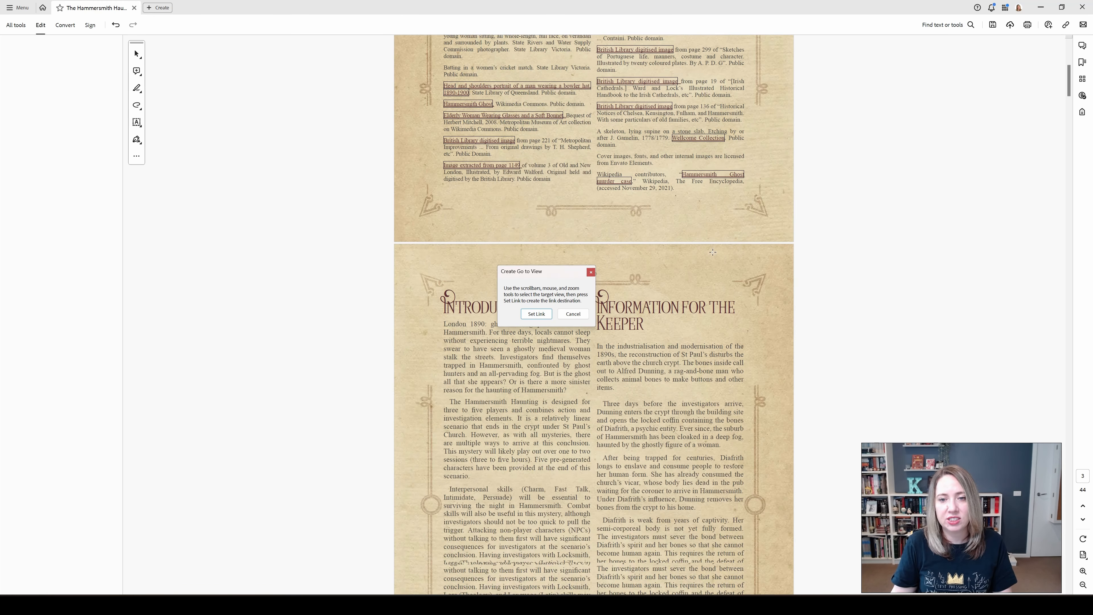
{"action": "scroll", "coordinate": [713, 252], "scroll_direction": "down", "scroll_amount": 1}
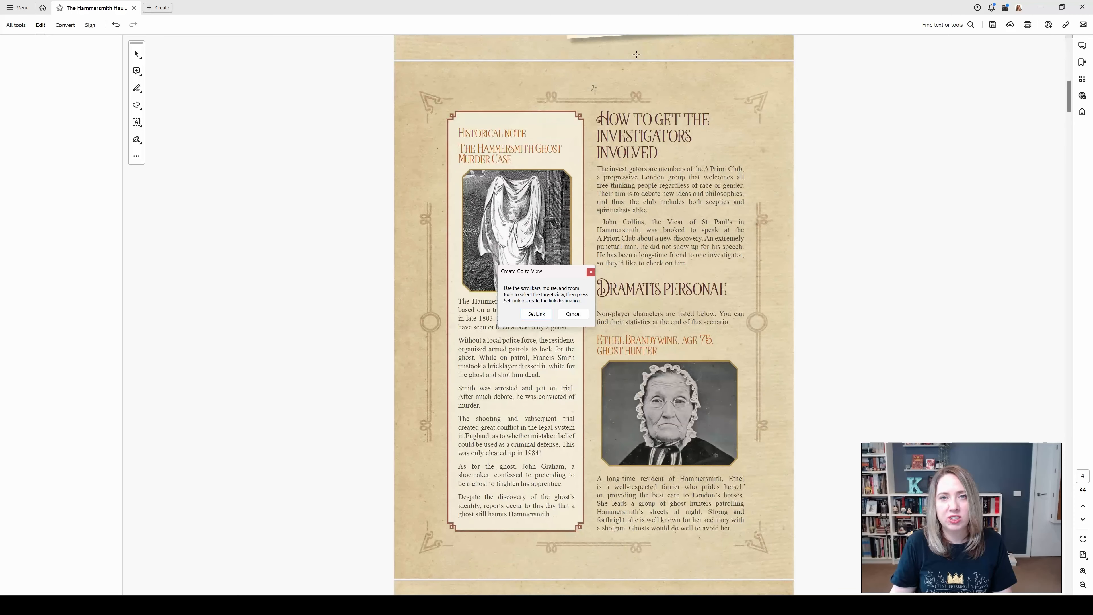
{"action": "left_click", "coordinate": [629, 92]}
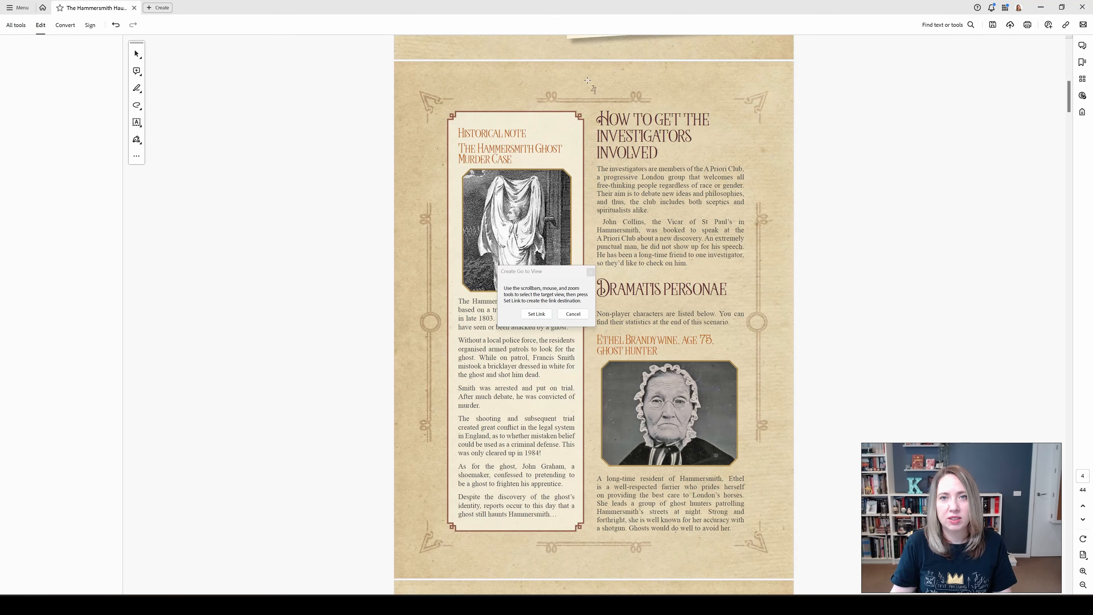
{"action": "left_click", "coordinate": [536, 313]}
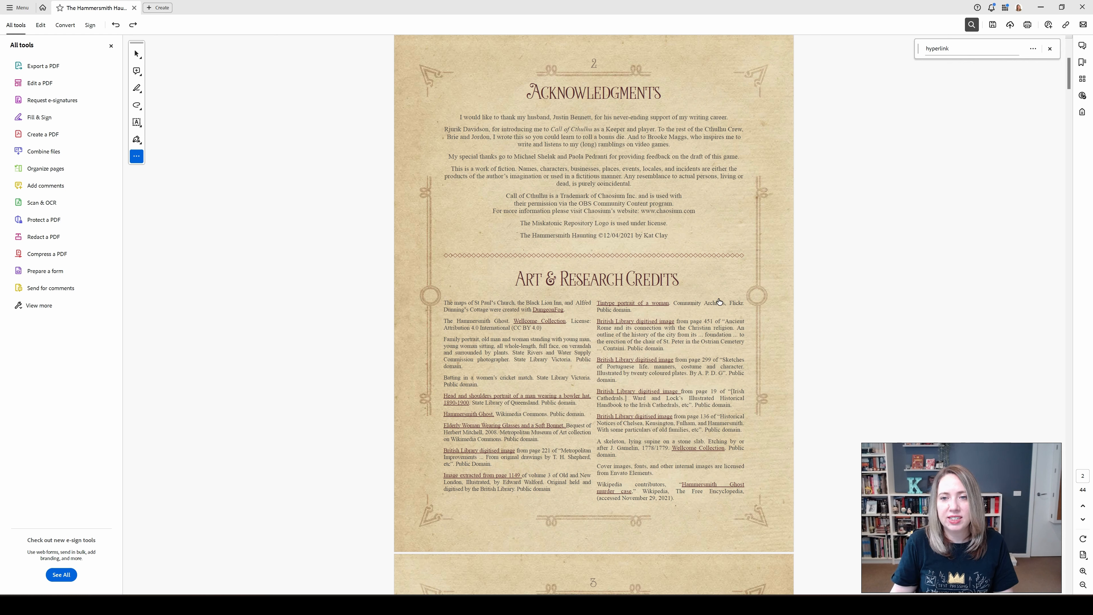
- Test the new link on the credits page and view its appearance properties
{"action": "left_click", "coordinate": [718, 310]}
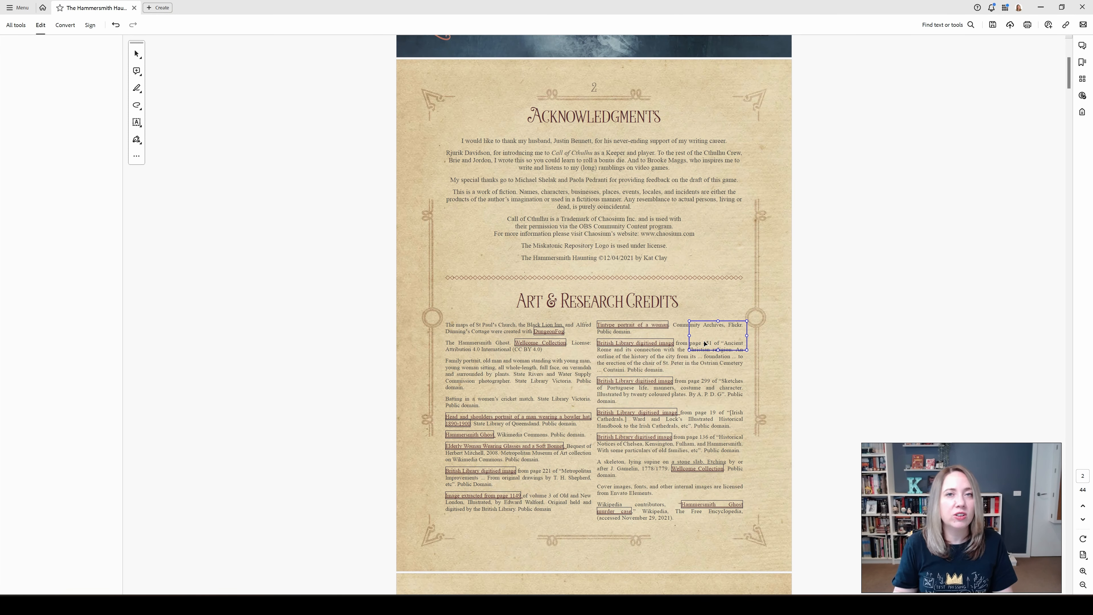
{"action": "right_click", "coordinate": [702, 344]}
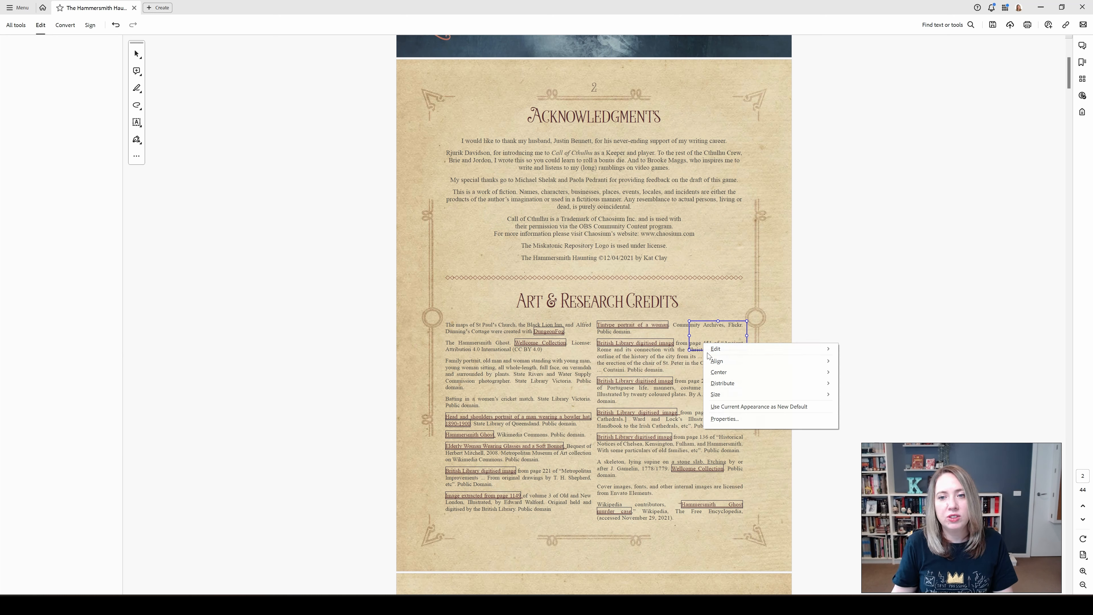
{"action": "left_click", "coordinate": [730, 420]}
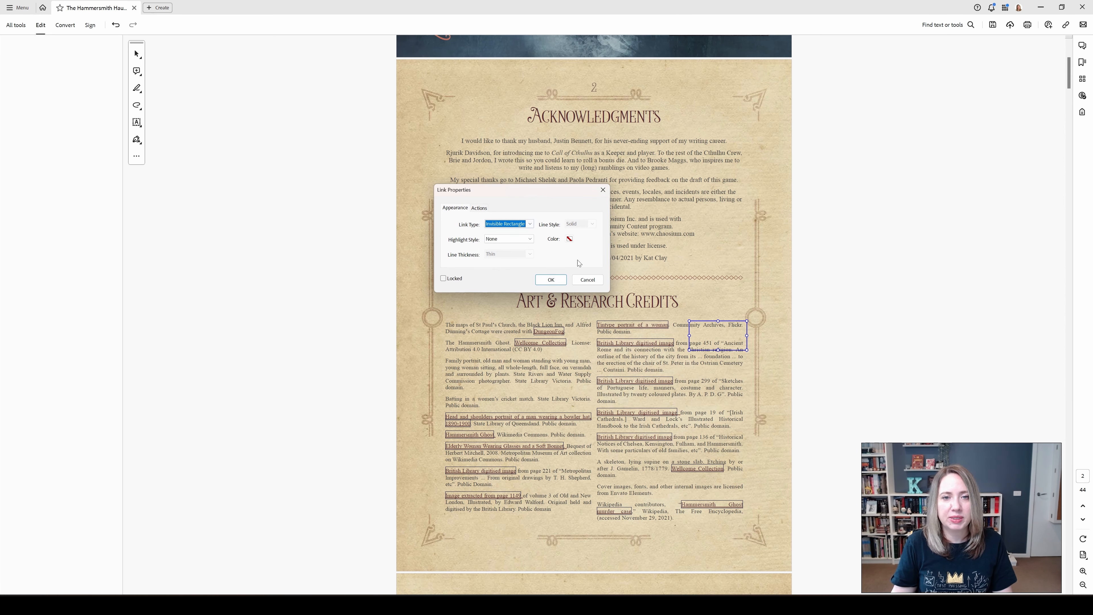
{"action": "left_click", "coordinate": [603, 190]}
- Search the tools for "bookmark" and add a bookmark at the Introduction on page 3
{"action": "scroll", "coordinate": [886, 105], "scroll_direction": "down", "scroll_amount": 10}
{"action": "scroll", "coordinate": [887, 105], "scroll_direction": "down", "scroll_amount": 2}
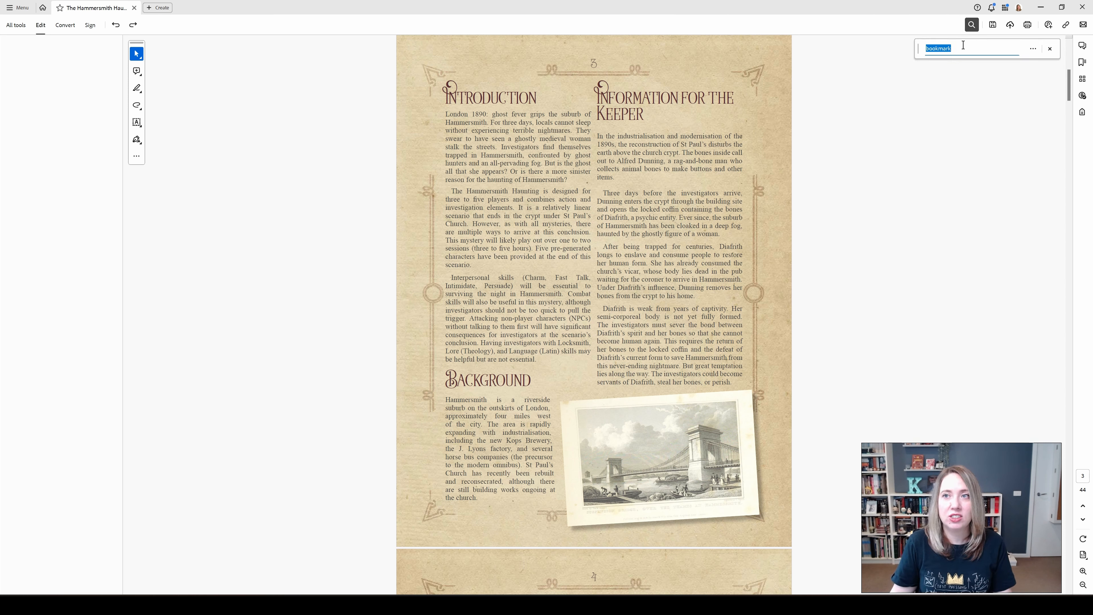
{"action": "left_click", "coordinate": [967, 52]}
{"action": "key", "text": "BackSpace"}
{"action": "key", "text": "BackSpace"}
{"action": "key", "text": "BackSpace"}
{"action": "key", "text": "BackSpace"}
{"action": "key", "text": "BackSpace"}
{"action": "key", "text": "BackSpace"}
{"action": "key", "text": "BackSpace"}
{"action": "key", "text": "BackSpace"}
{"action": "type", "text": "bookmark"}
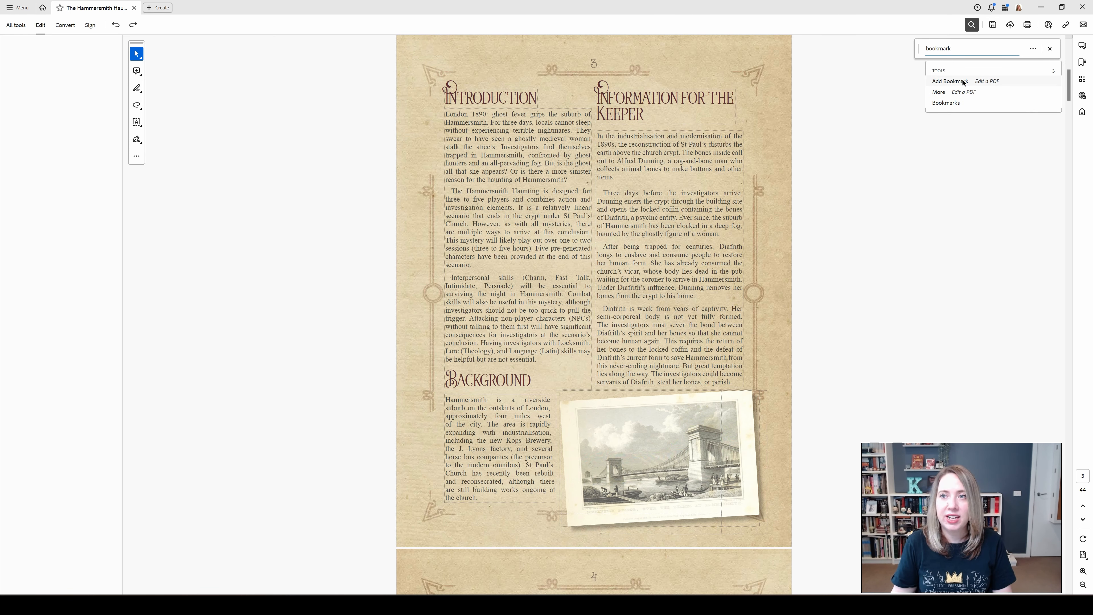
{"action": "left_click", "coordinate": [962, 80]}
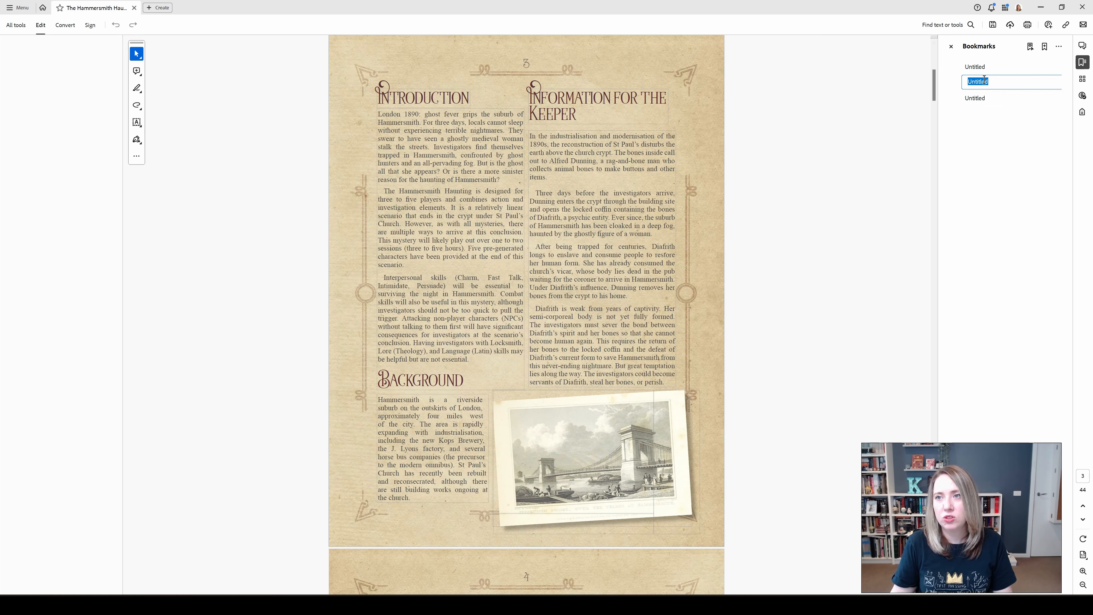
- Name the first bookmark "Introduction" and delete the two surplus untitled bookmarks
{"action": "left_click", "coordinate": [983, 68]}
{"action": "left_click", "coordinate": [983, 67]}
{"action": "type", "text": "Introduction"}
{"action": "left_click", "coordinate": [997, 81]}
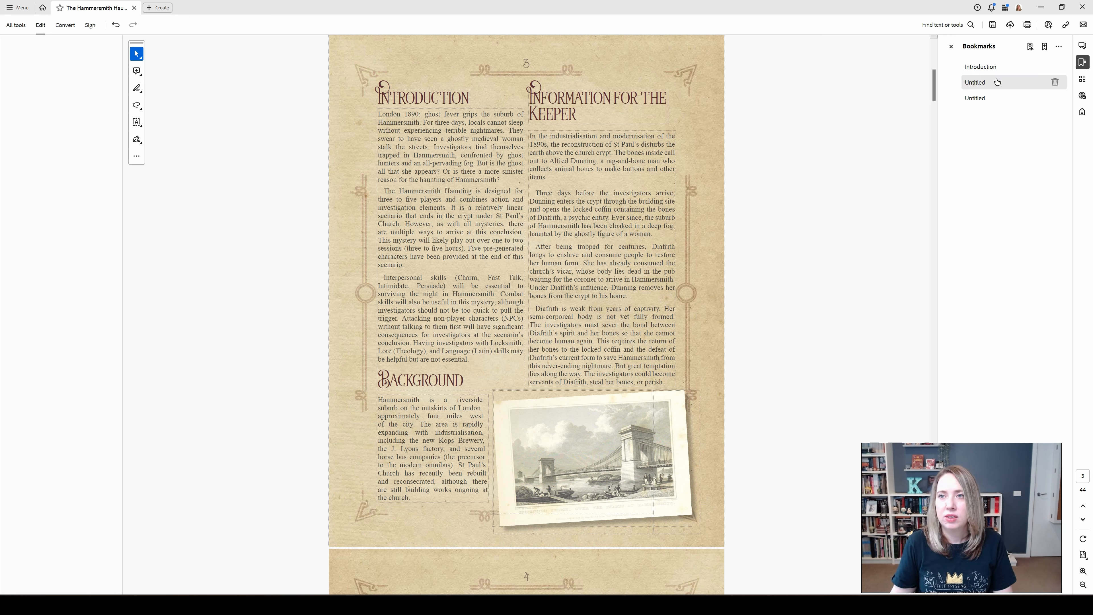
{"action": "left_click", "coordinate": [1055, 82]}
{"action": "left_click", "coordinate": [1054, 82]}
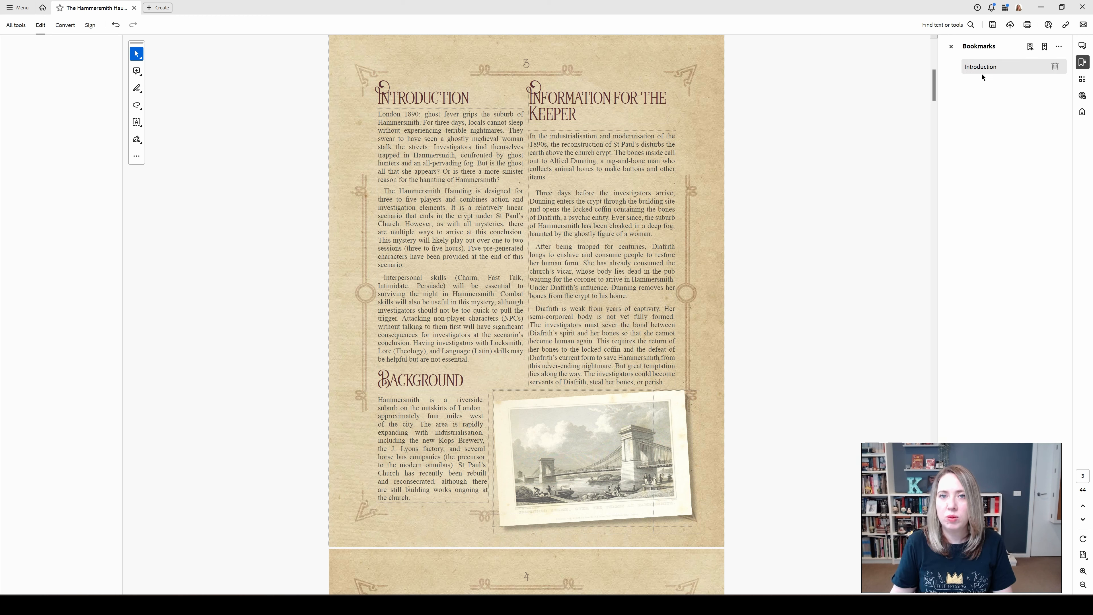
- Add a bookmark on page 7 named "Chapter 1: The Ghost of Hammersmith"
{"action": "scroll", "coordinate": [813, 176], "scroll_direction": "down", "scroll_amount": 4}
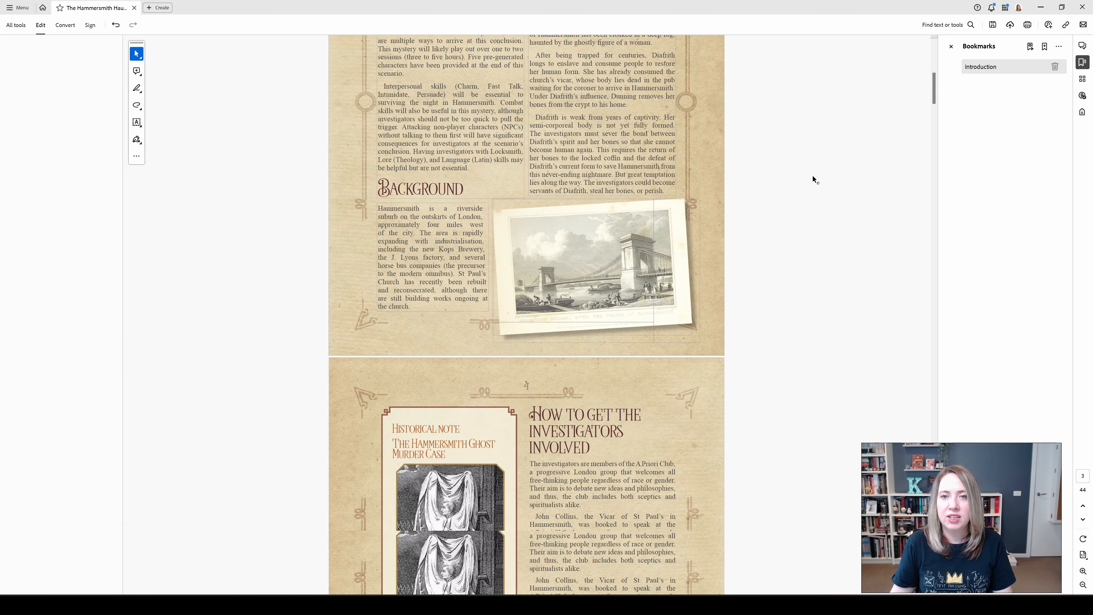
{"action": "scroll", "coordinate": [813, 175], "scroll_direction": "down", "scroll_amount": 20}
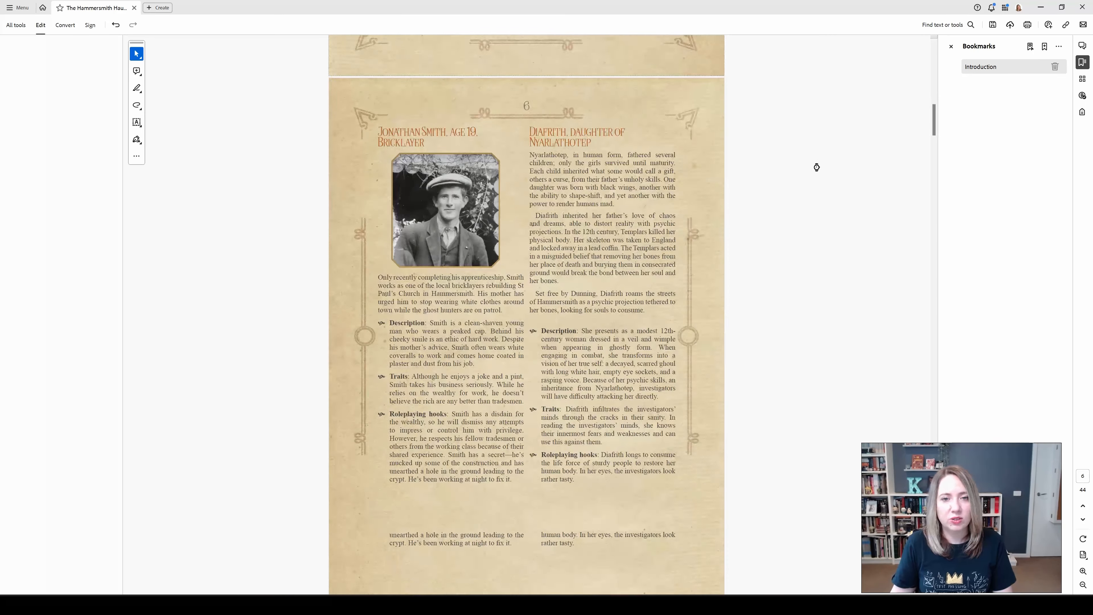
{"action": "scroll", "coordinate": [816, 167], "scroll_direction": "down", "scroll_amount": 11}
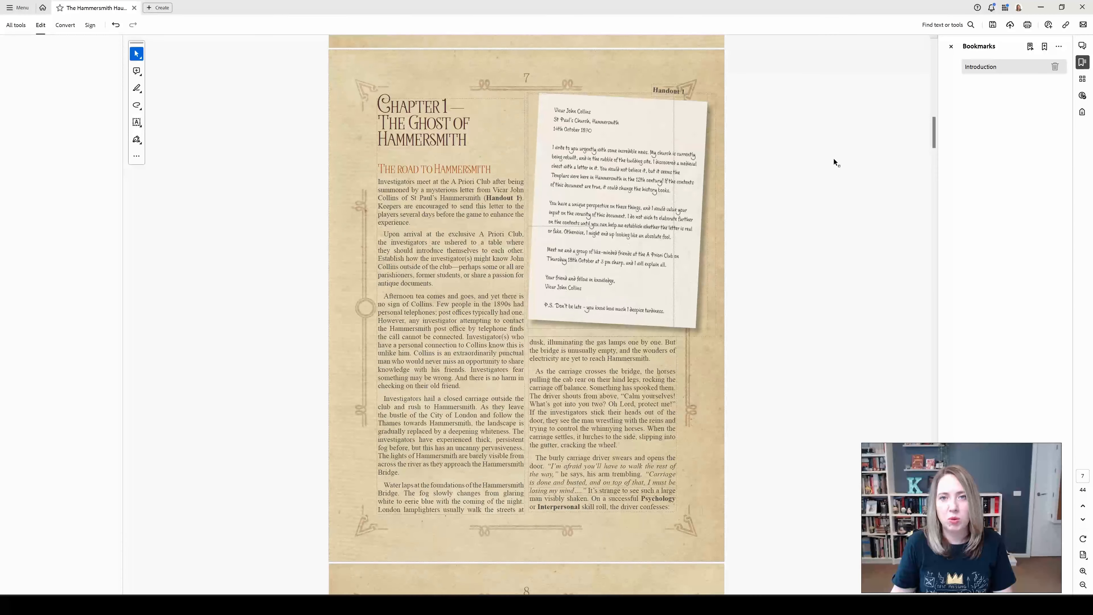
{"action": "left_click", "coordinate": [1044, 49]}
{"action": "type", "text": "Chapter 1: The Ghost of Hammersmith"}
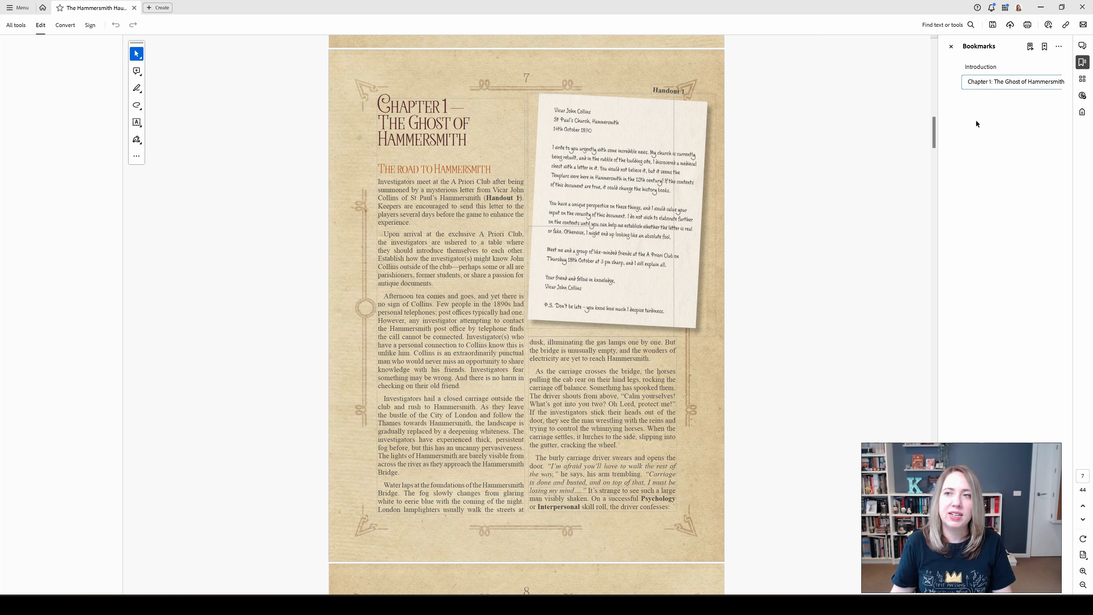
{"action": "key", "text": "Return"}
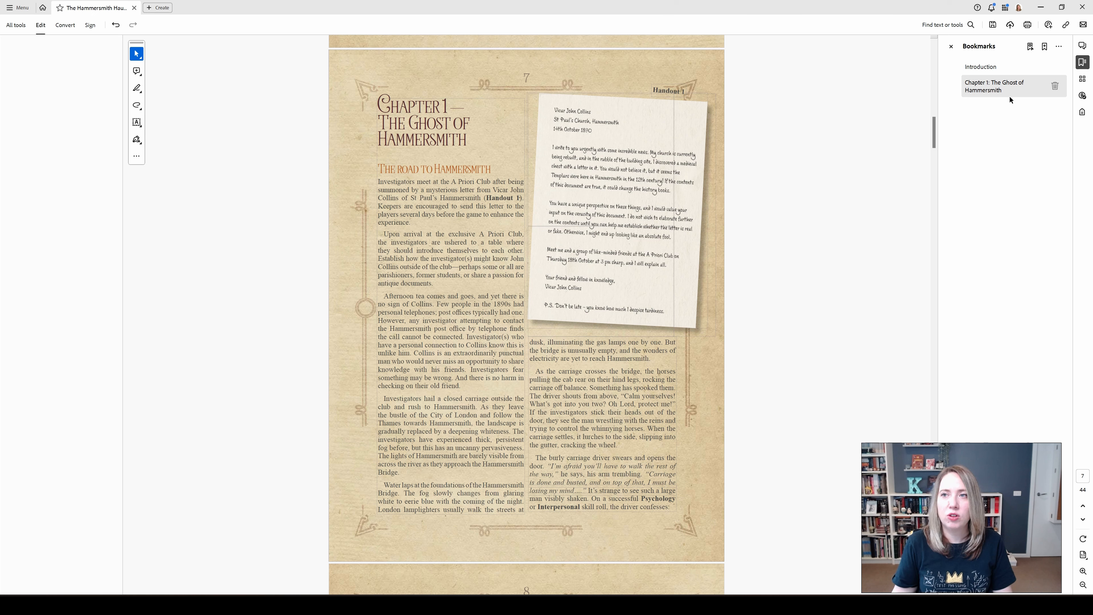
- Test the Introduction and Chapter 1 bookmarks, and save the PDF
{"action": "left_click", "coordinate": [986, 67]}
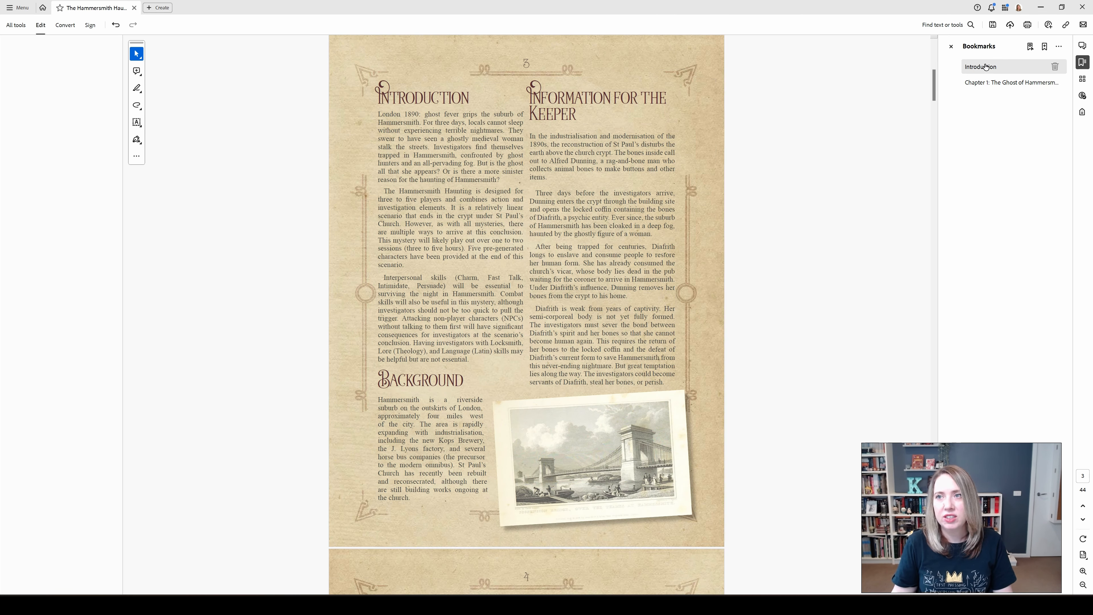
{"action": "left_click", "coordinate": [999, 83]}
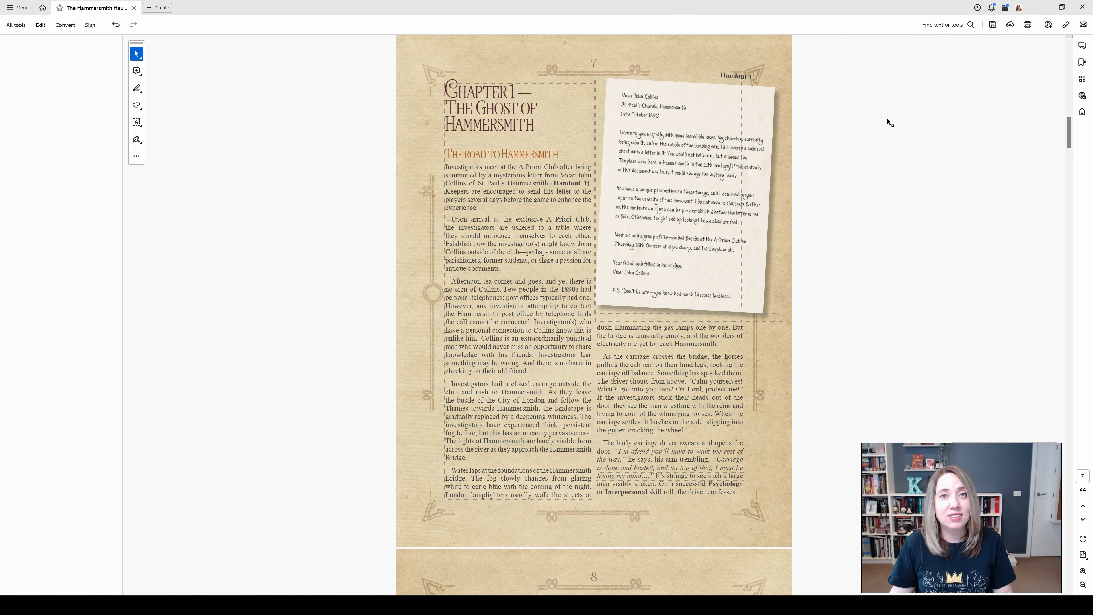
{"action": "key", "text": "ctrl+s"}
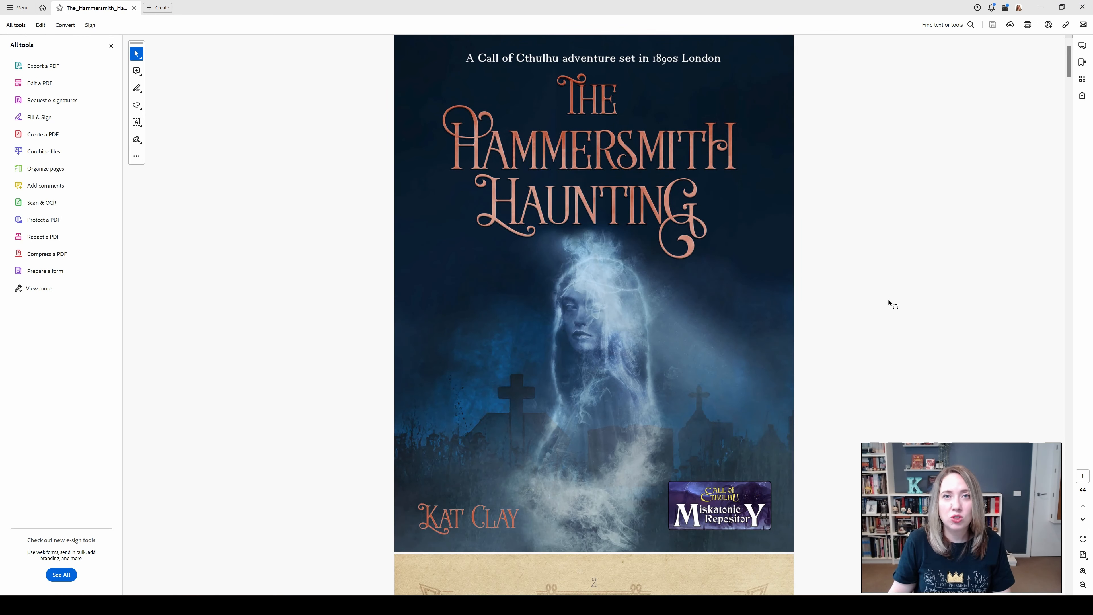
- Look through the pages of the book's PDF from the cover onward
{"action": "scroll", "coordinate": [888, 299], "scroll_direction": "down", "scroll_amount": 15}
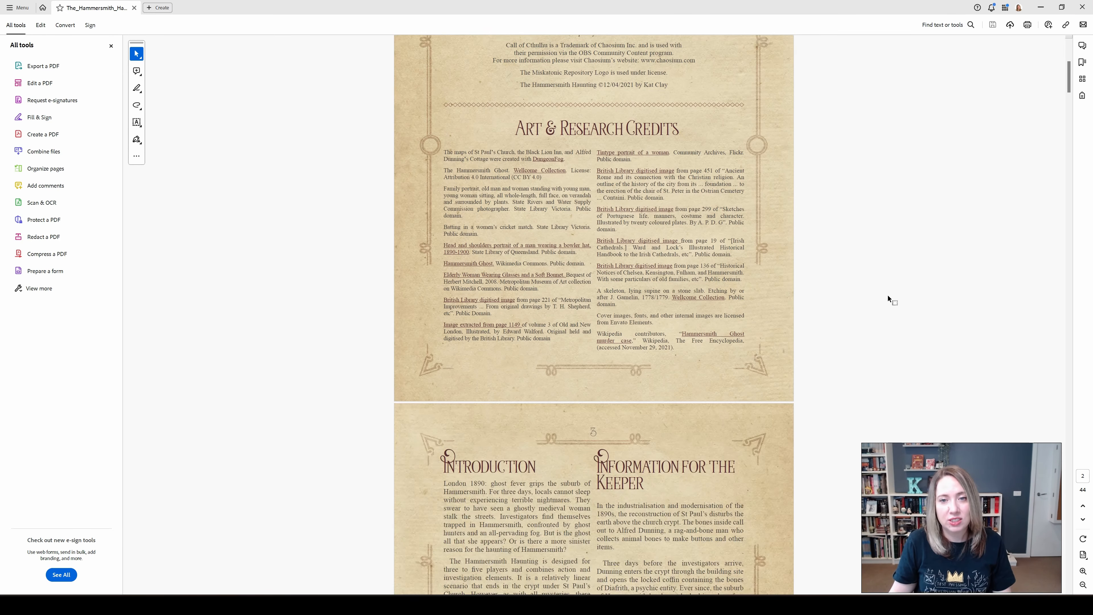
{"action": "scroll", "coordinate": [887, 295], "scroll_direction": "down", "scroll_amount": 15}
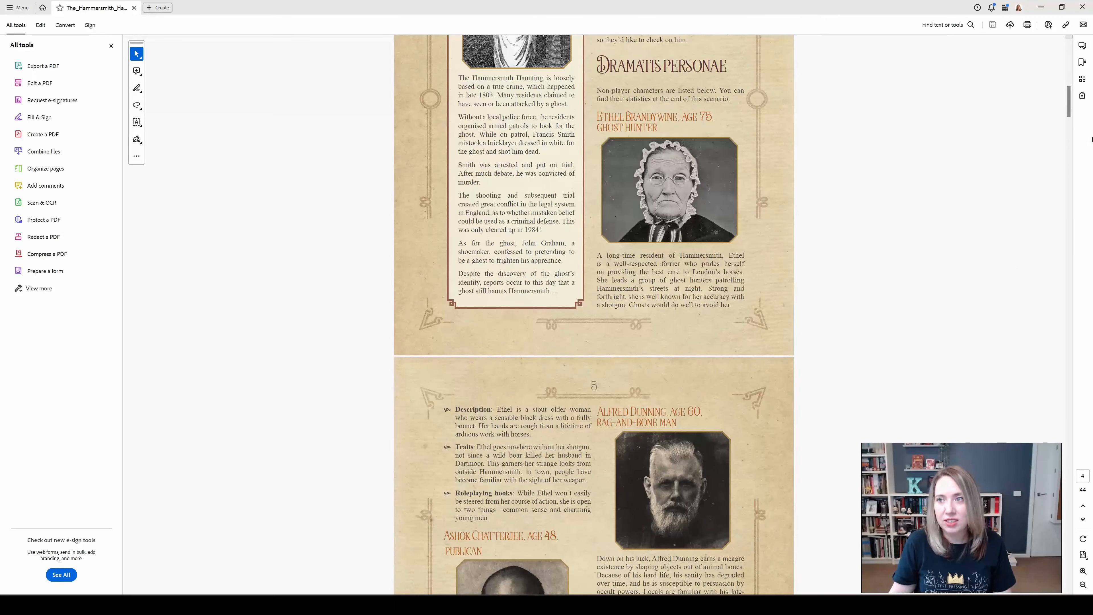
{"action": "left_click_drag", "start_coordinate": [1069, 112], "coordinate": [1068, 242]}
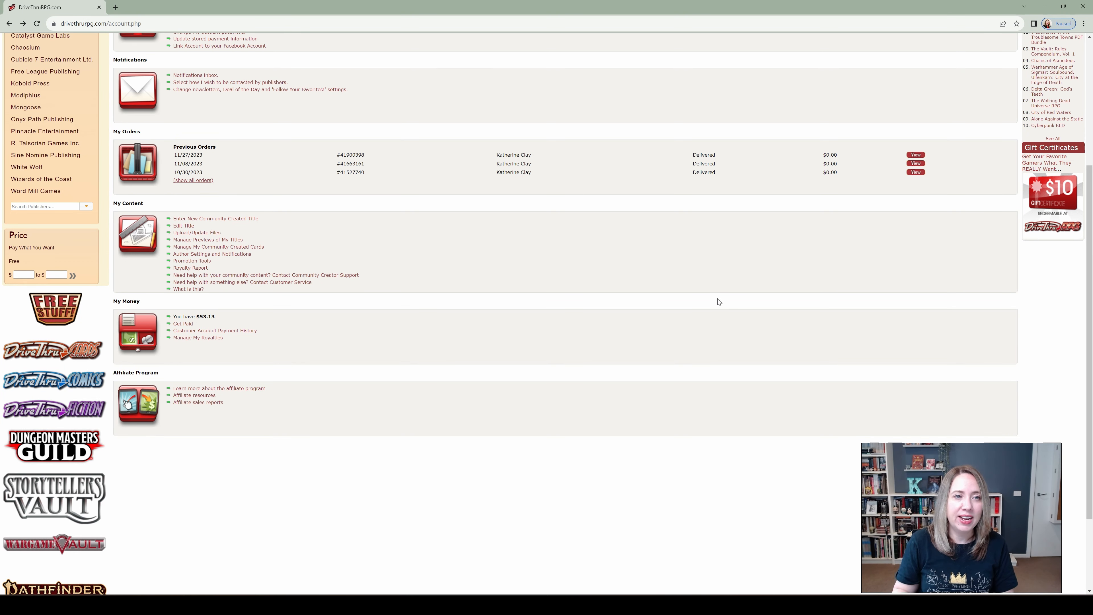
- Open the digital file management page for the title The Hammersmith Haunting on DriveThruRPG
{"action": "left_click", "coordinate": [195, 234]}
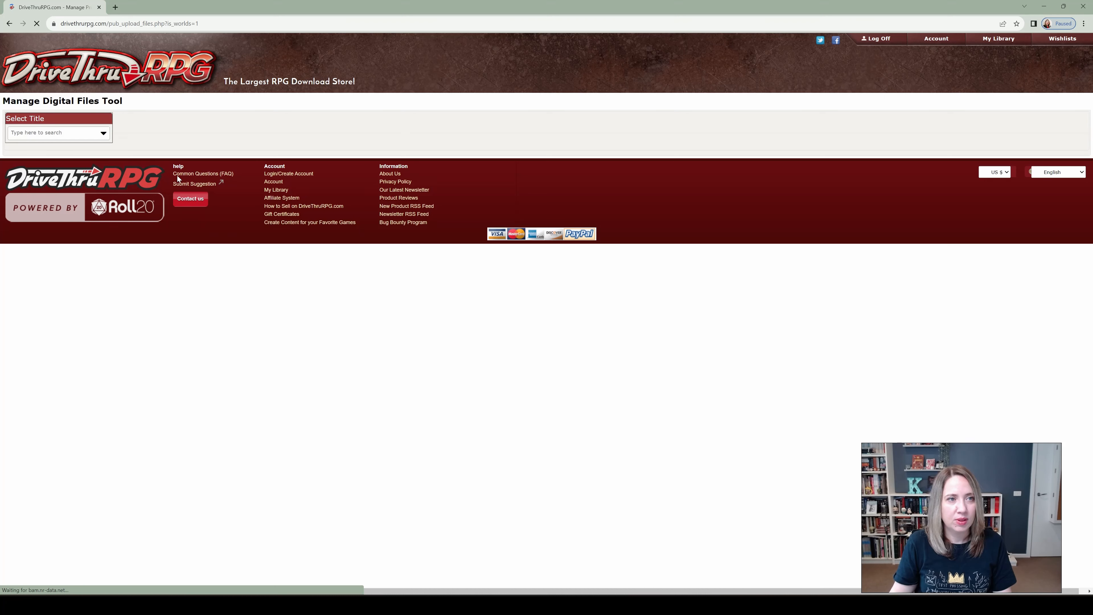
{"action": "left_click", "coordinate": [83, 133]}
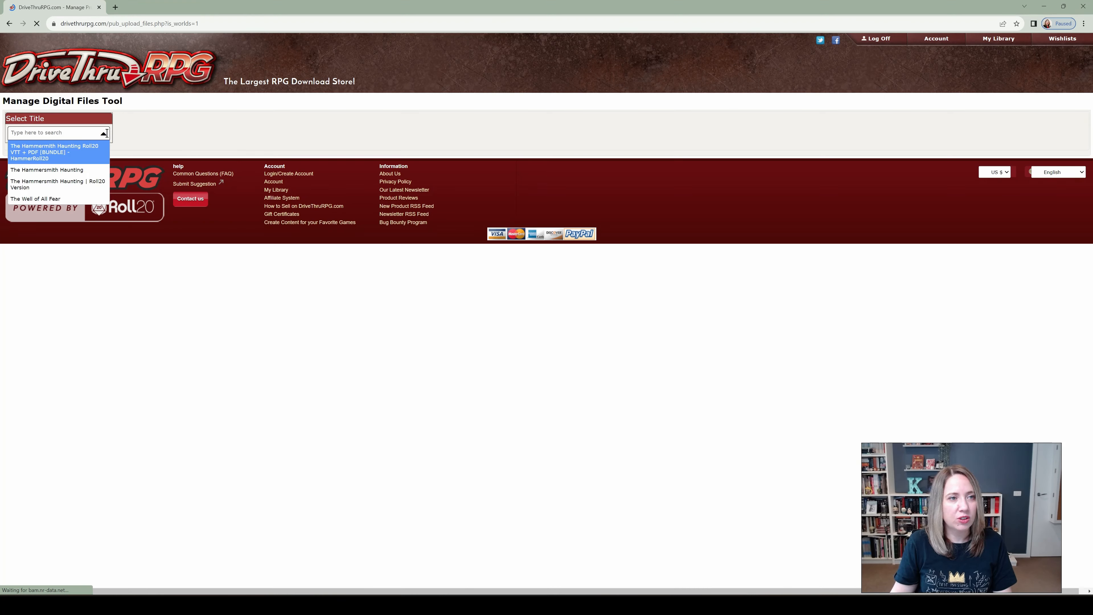
{"action": "left_click", "coordinate": [84, 170]}
- Remove the outdated The_Hammersmith_Haunting_CoC_Game_2022_150dpi.pdf from the title's managed files
{"action": "double_click", "coordinate": [108, 414]}
{"action": "left_click", "coordinate": [418, 450]}
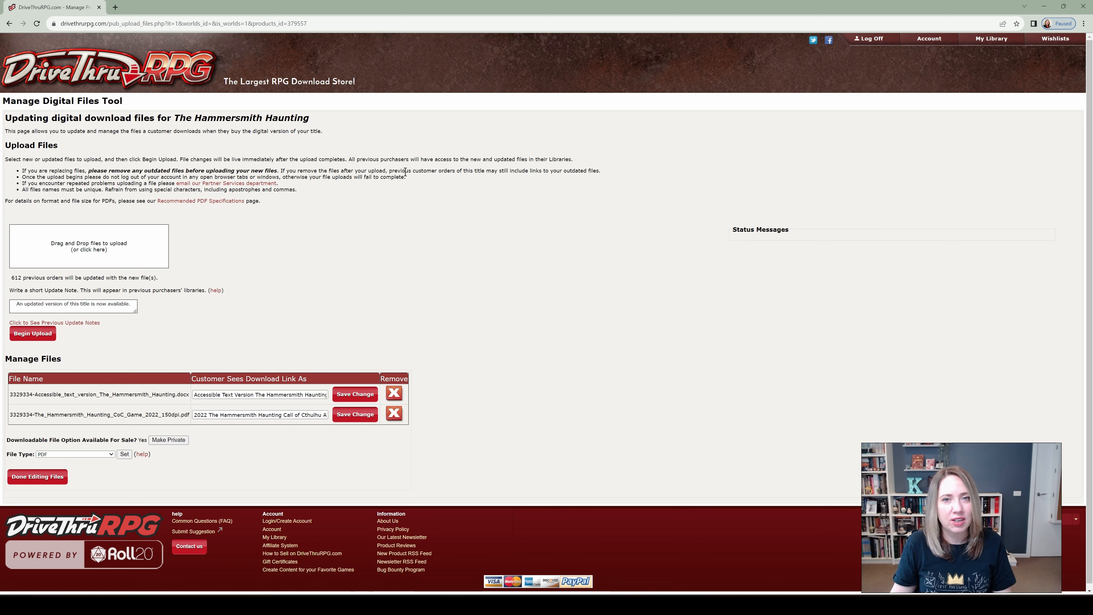
{"action": "left_click", "coordinate": [398, 413]}
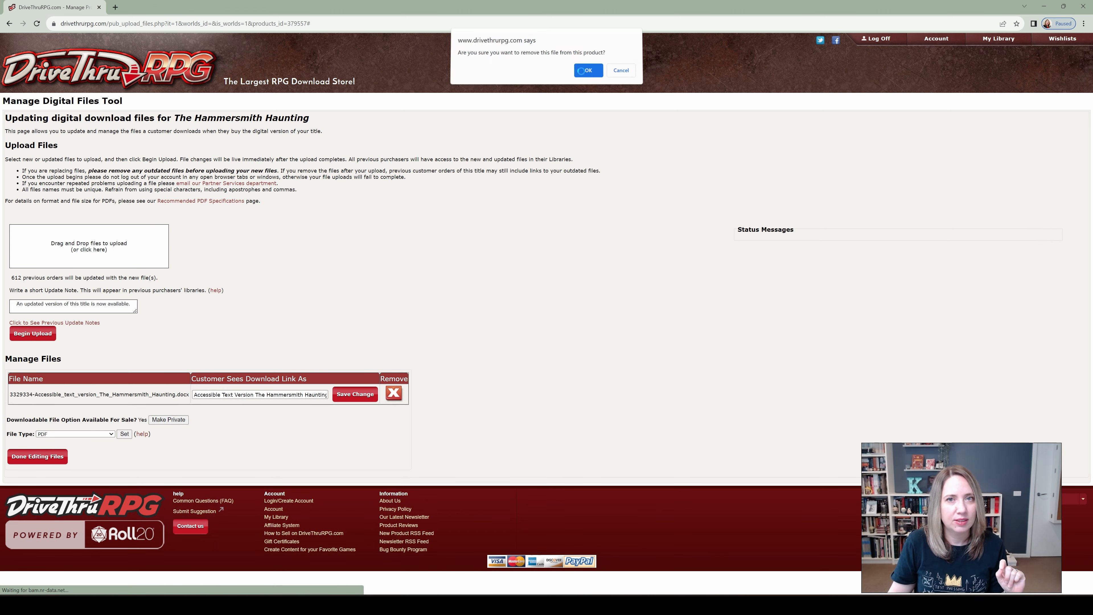
{"action": "left_click", "coordinate": [583, 74]}
- Upload The_Hammersmith_Haunting_CoC_Game_2024_150dpi.pdf from the Layout folder to the title and finish editing its files
{"action": "key", "text": "alt+Tab"}
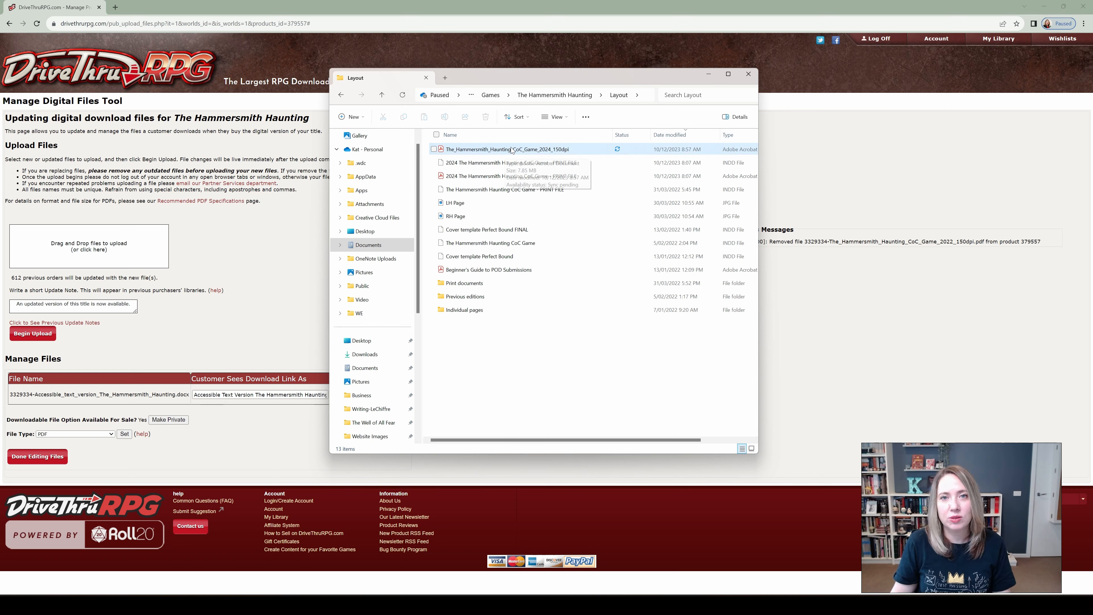
{"action": "left_click_drag", "start_coordinate": [511, 149], "coordinate": [115, 249]}
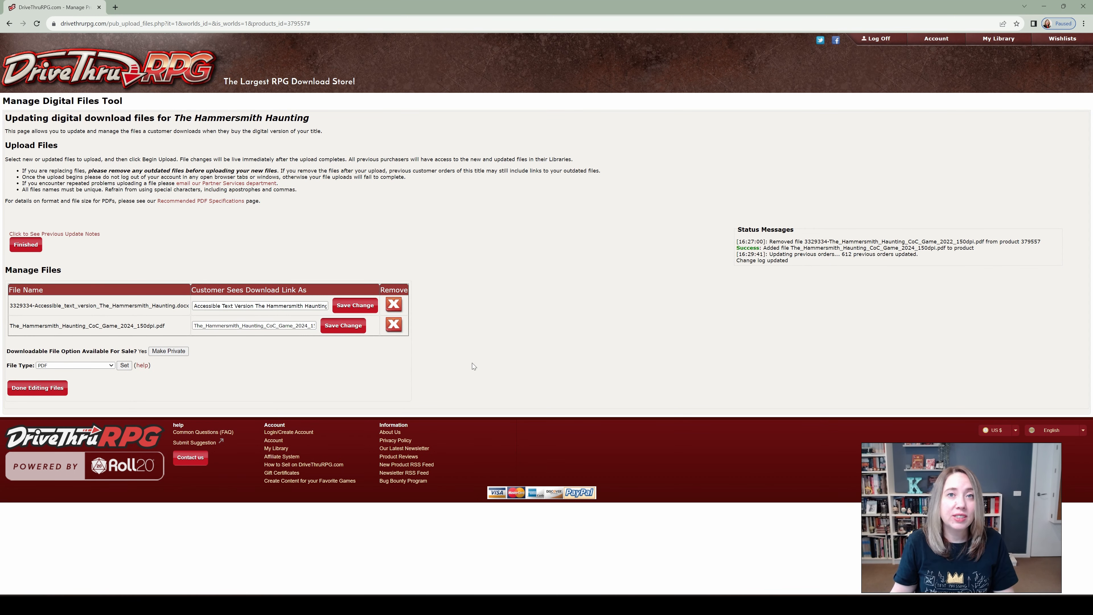
{"action": "left_click", "coordinate": [47, 389]}
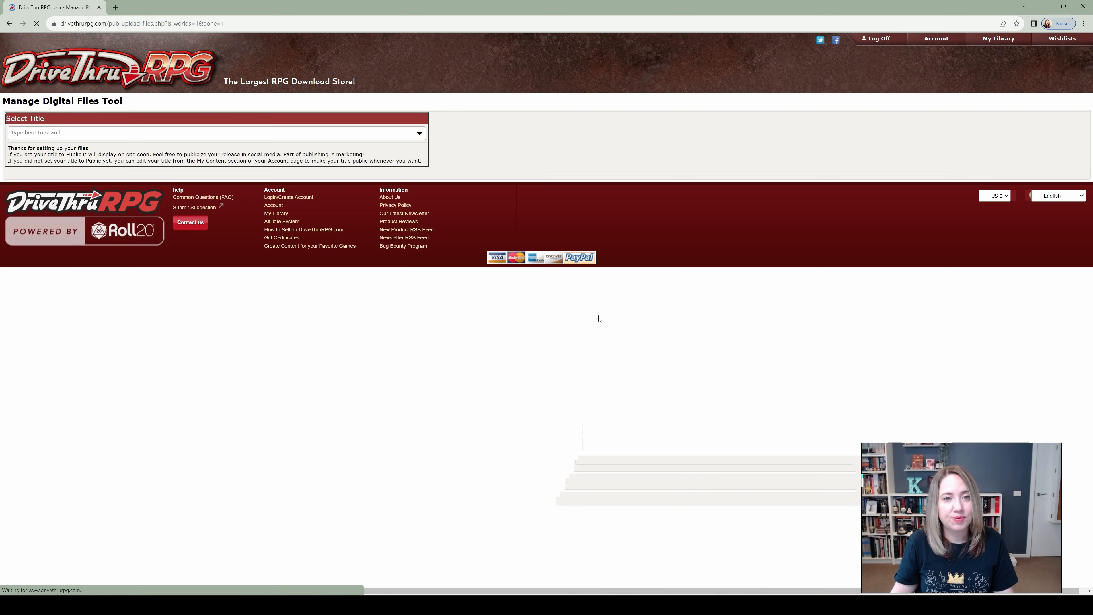